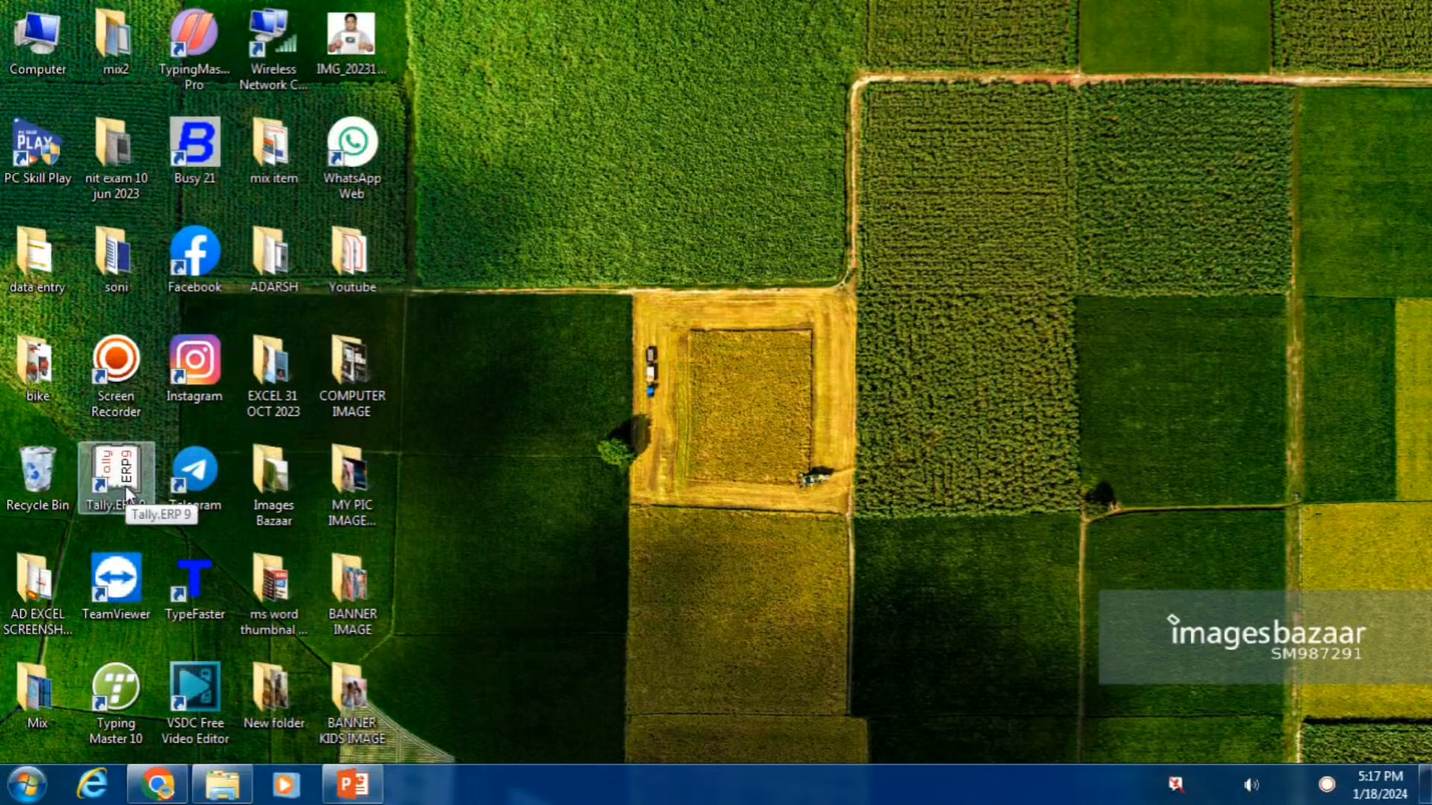
Hide the desktop icons and launch Tally.ERP 9 from the Start menu
right_click(593, 159)
mouse_move(671, 171)
click(952, 303)
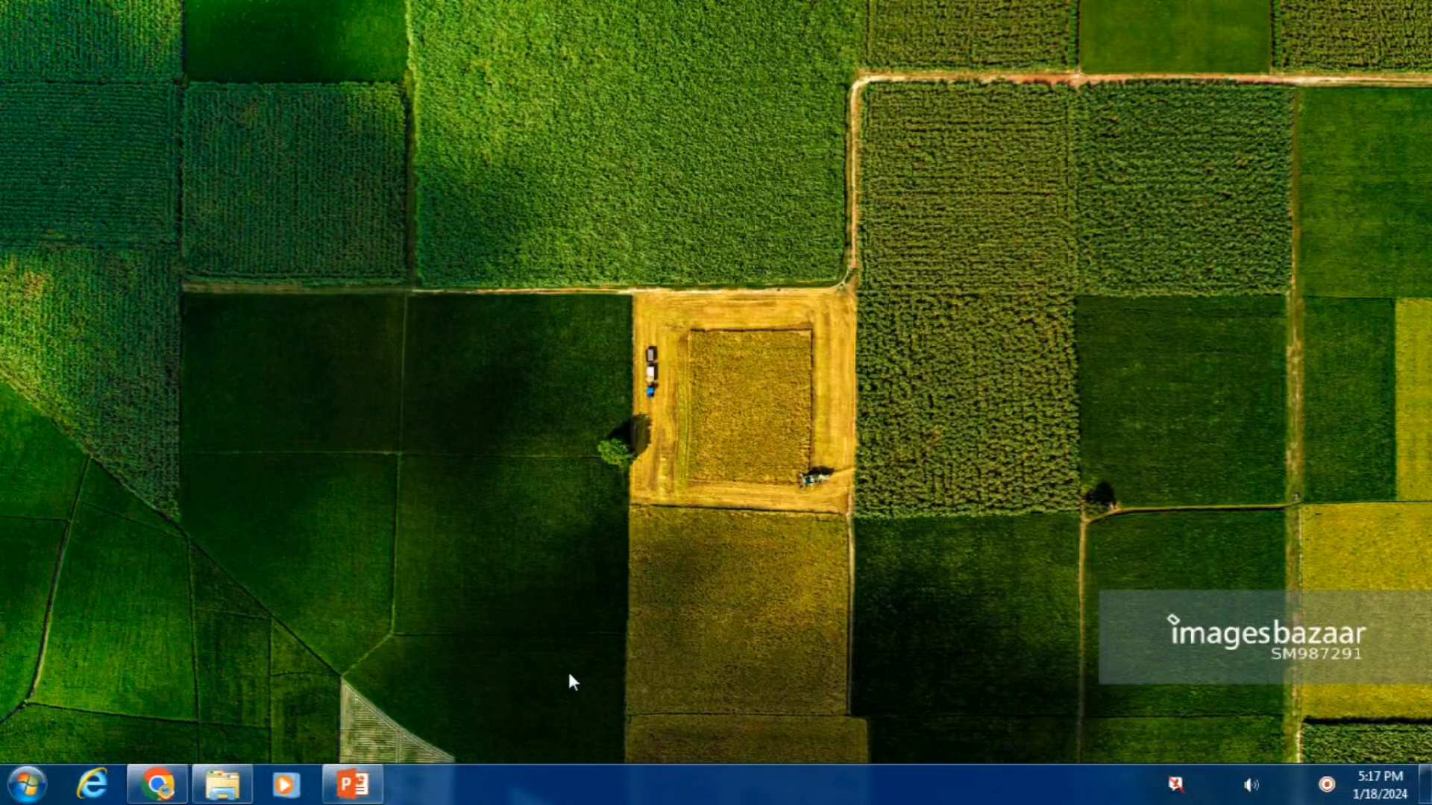
click(28, 788)
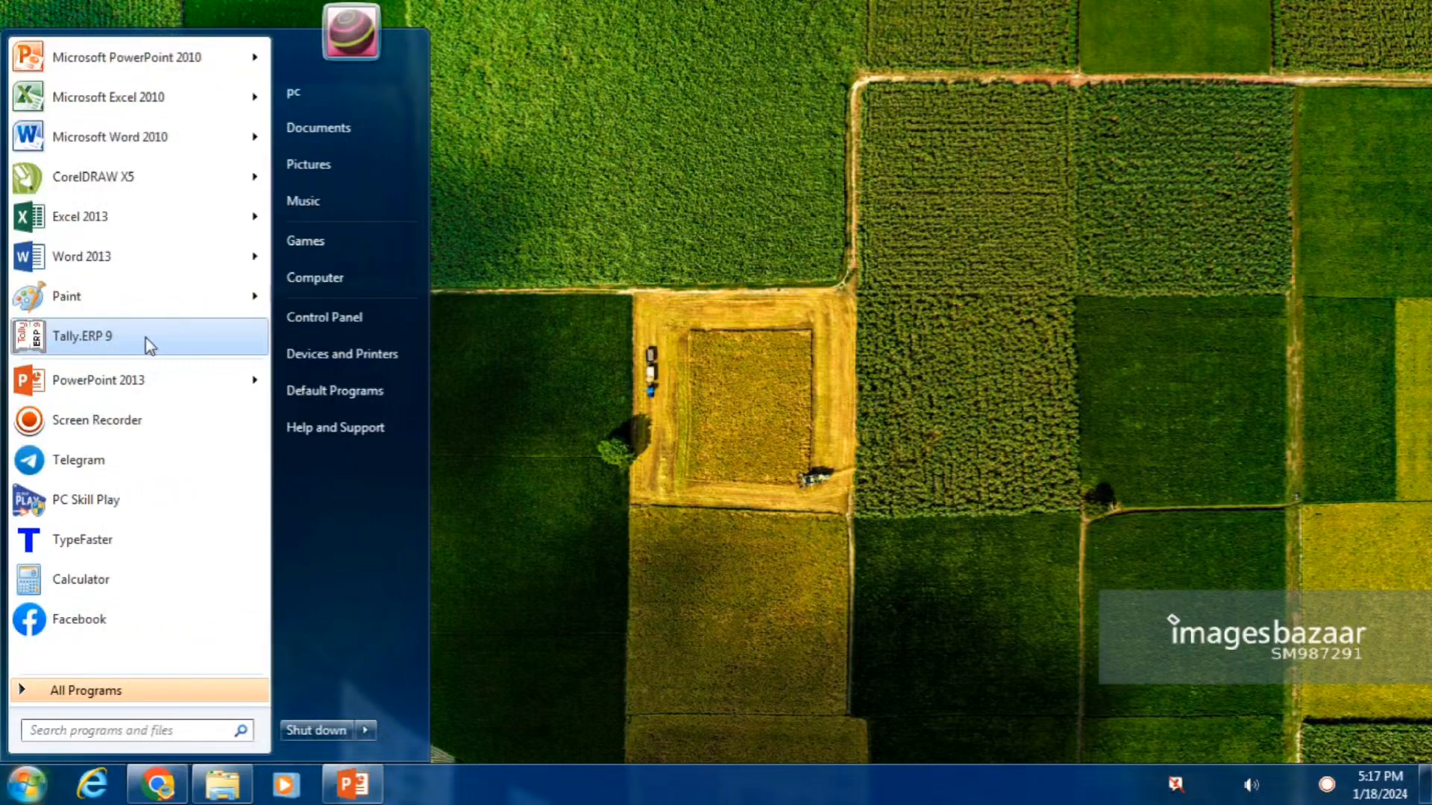
click(125, 343)
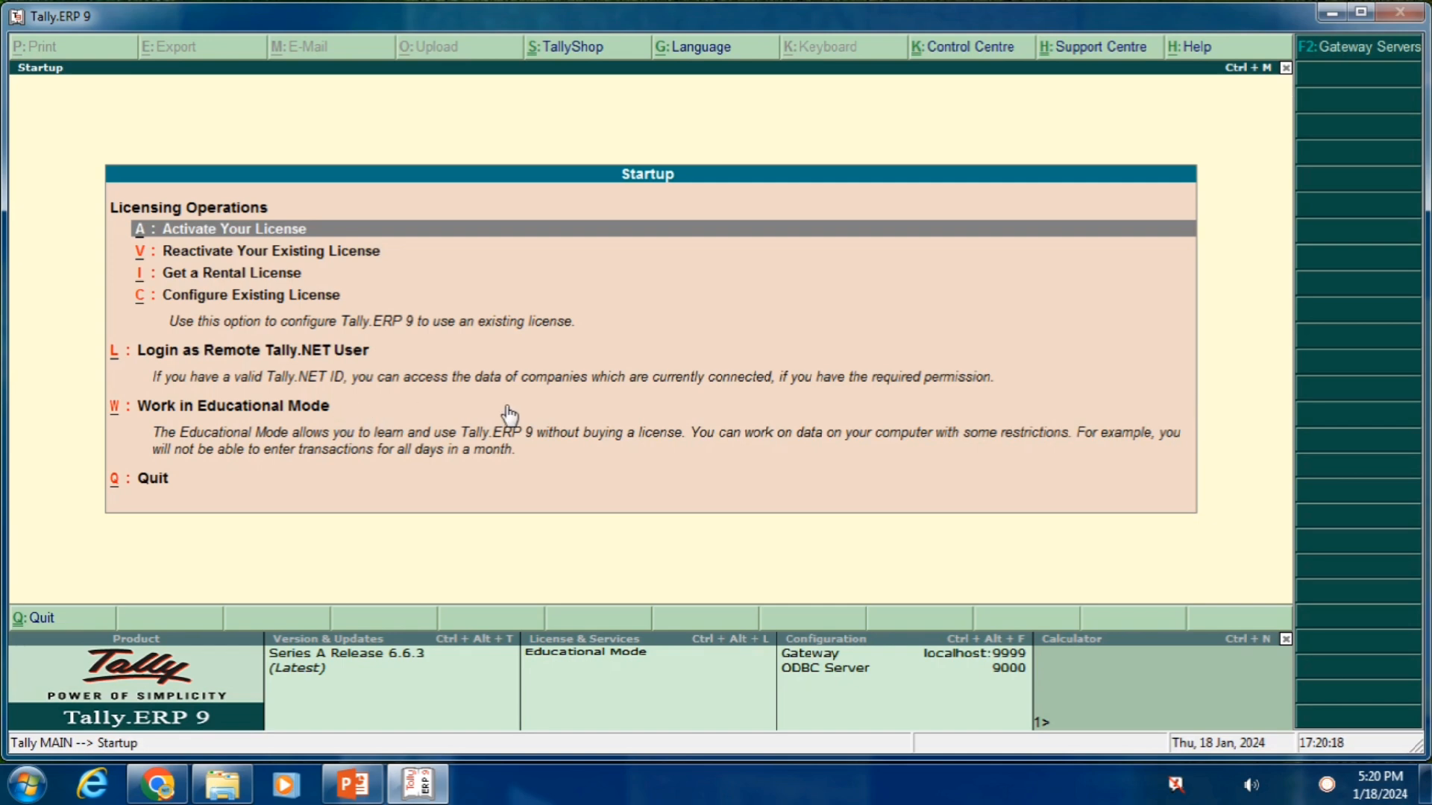
Choose Work in Educational Mode on Tally's licensing startup screen
key(Down)
key(Down)
key(Down)
key(Down)
key(Down)
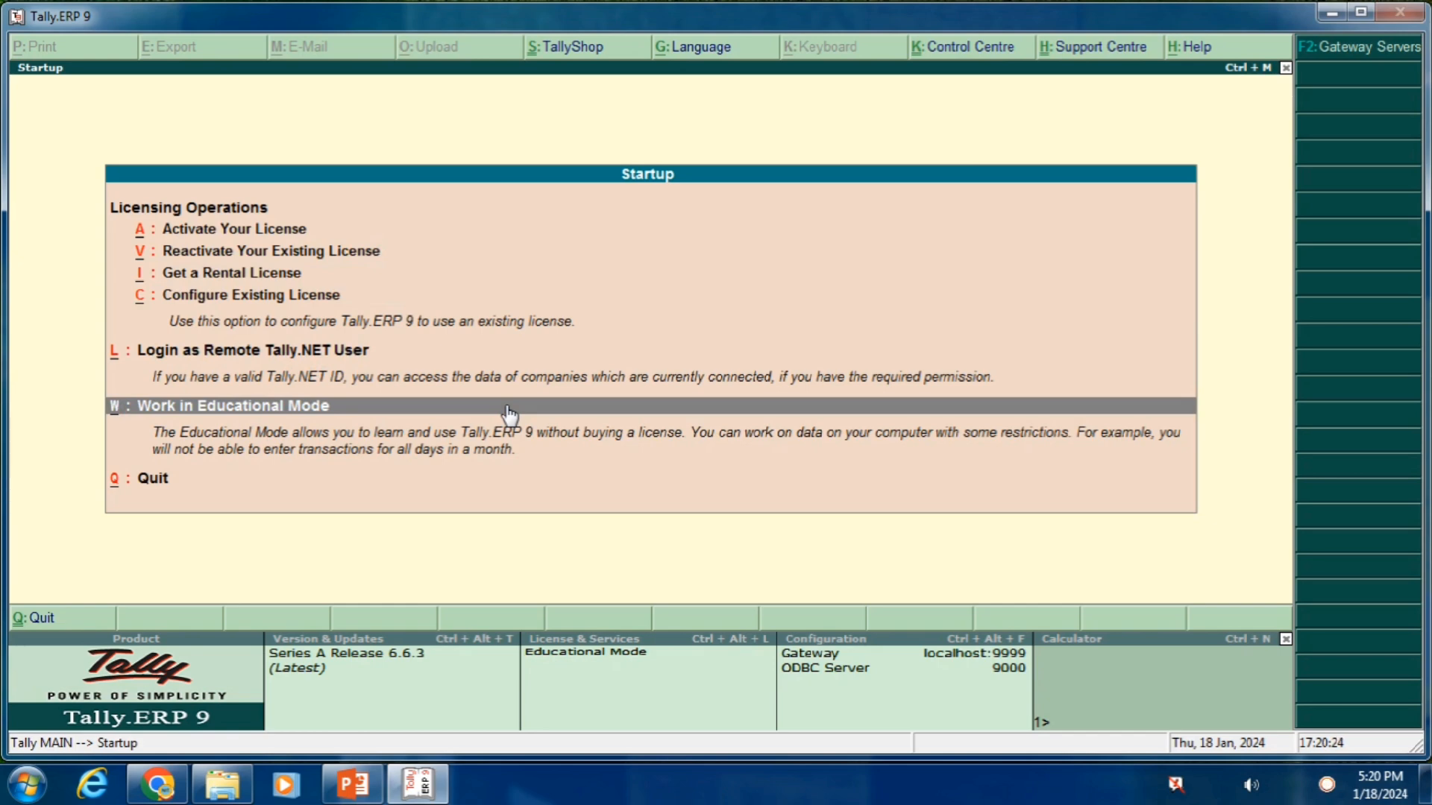
key(Up)
key(Up)
key(Up)
key(Up)
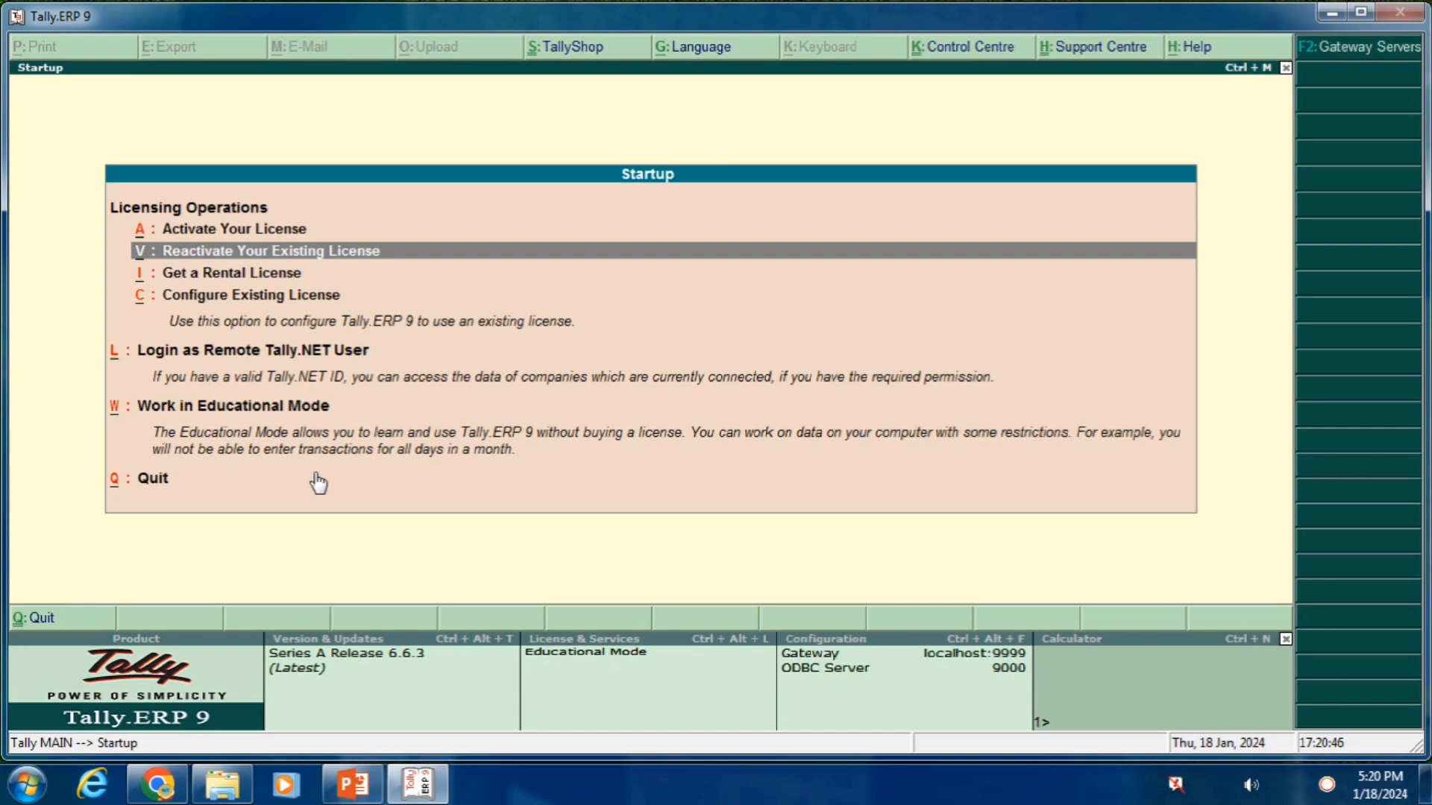
key(w)
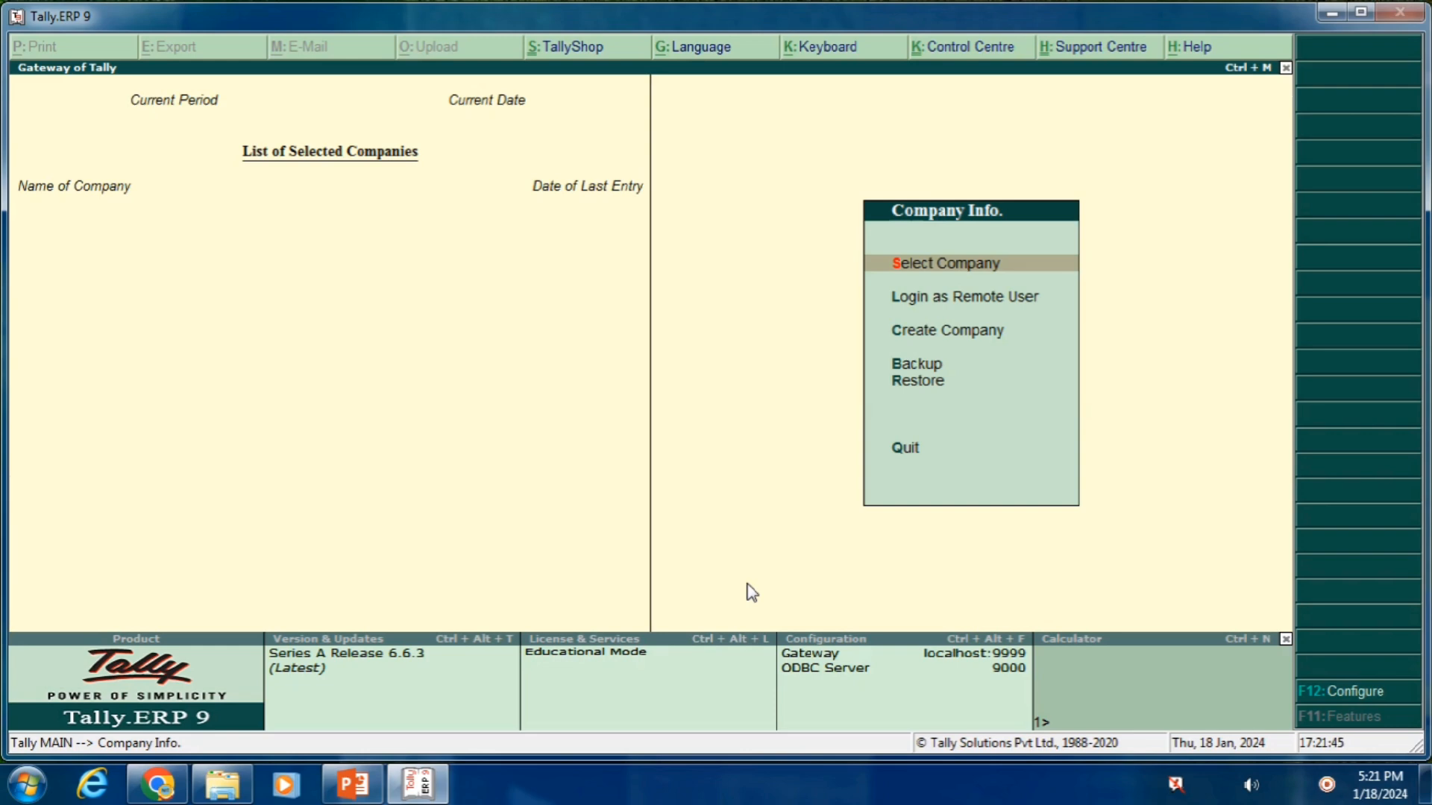
Select Create Company in the Company Info menu to open the Company Creation form
key(Down)
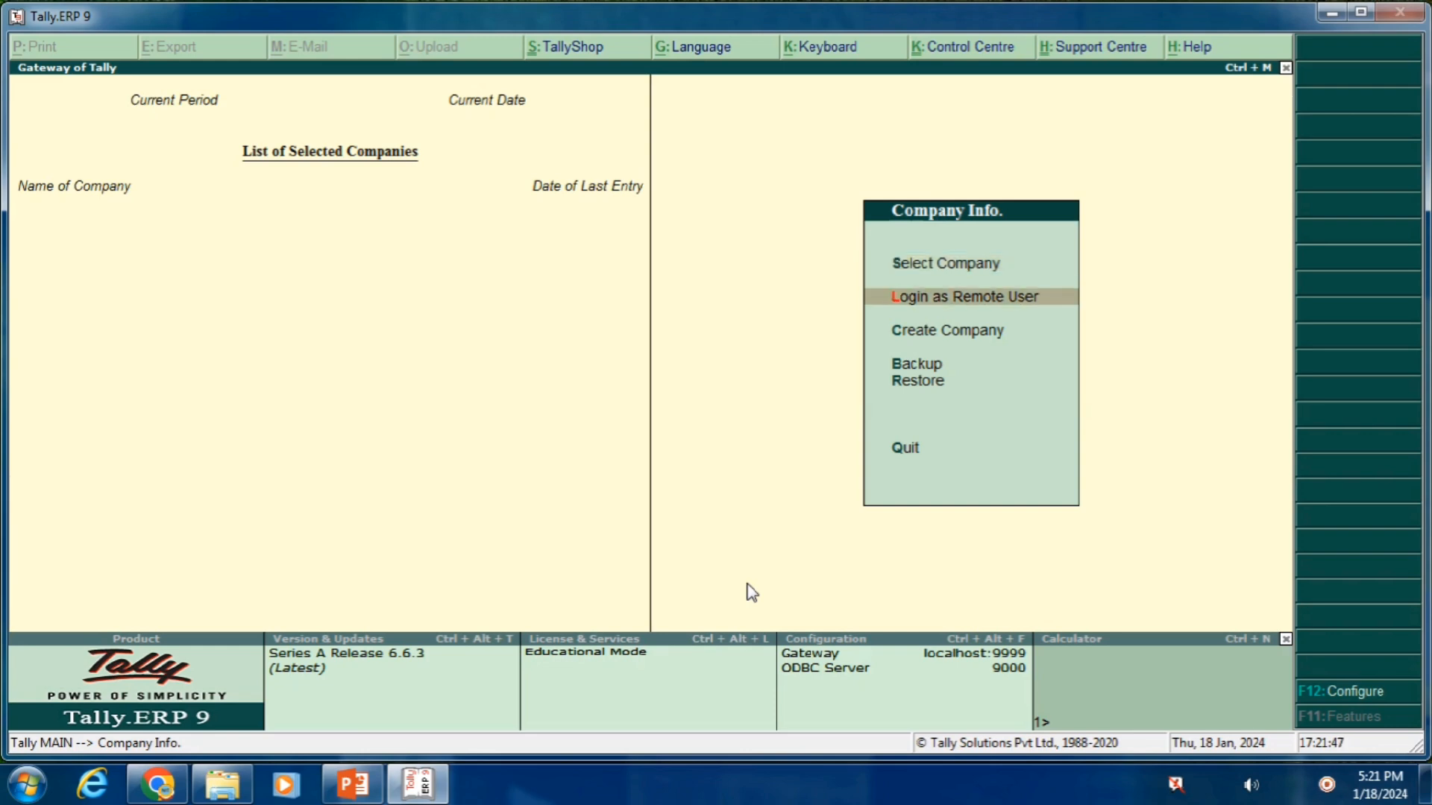
key(Down)
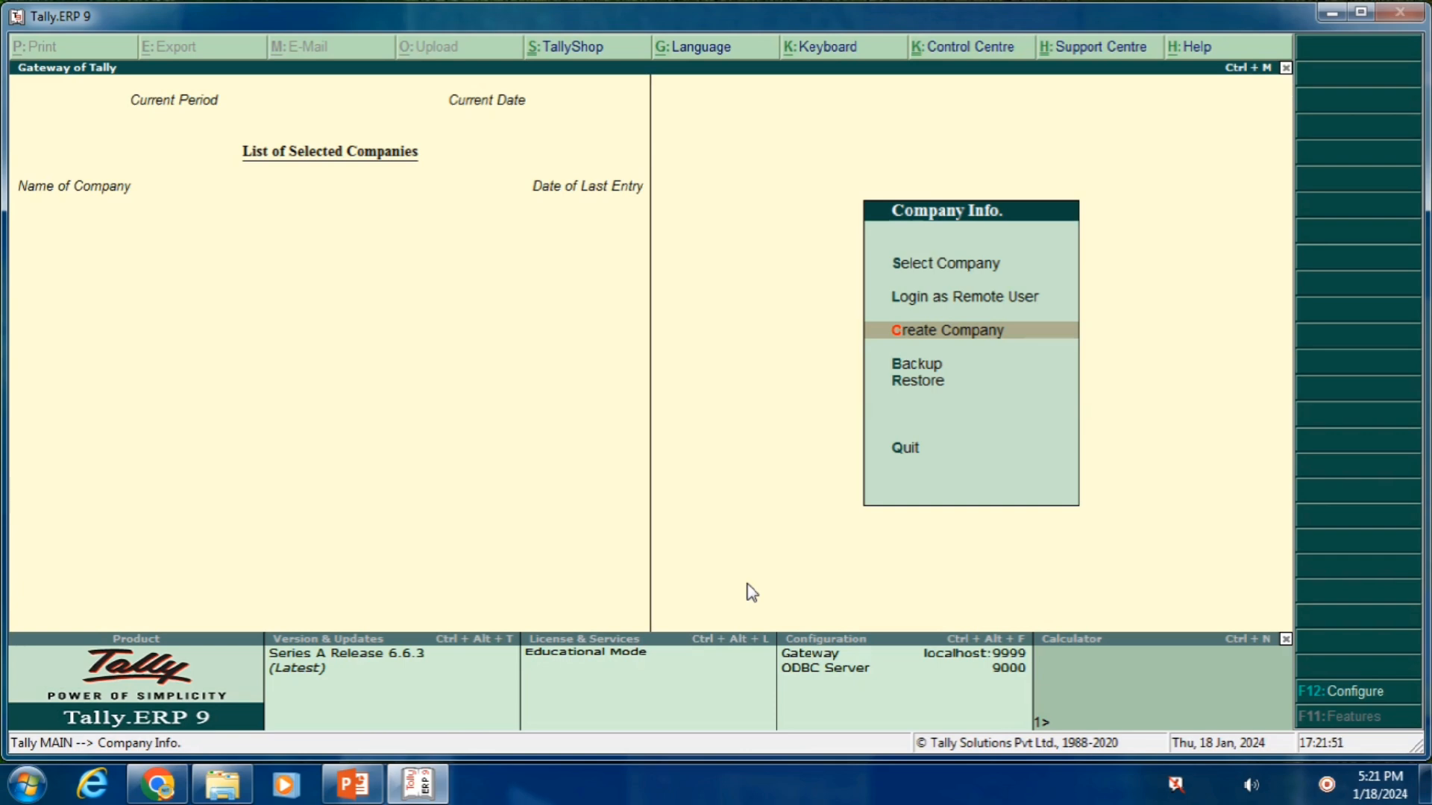
key(Up)
key(Up)
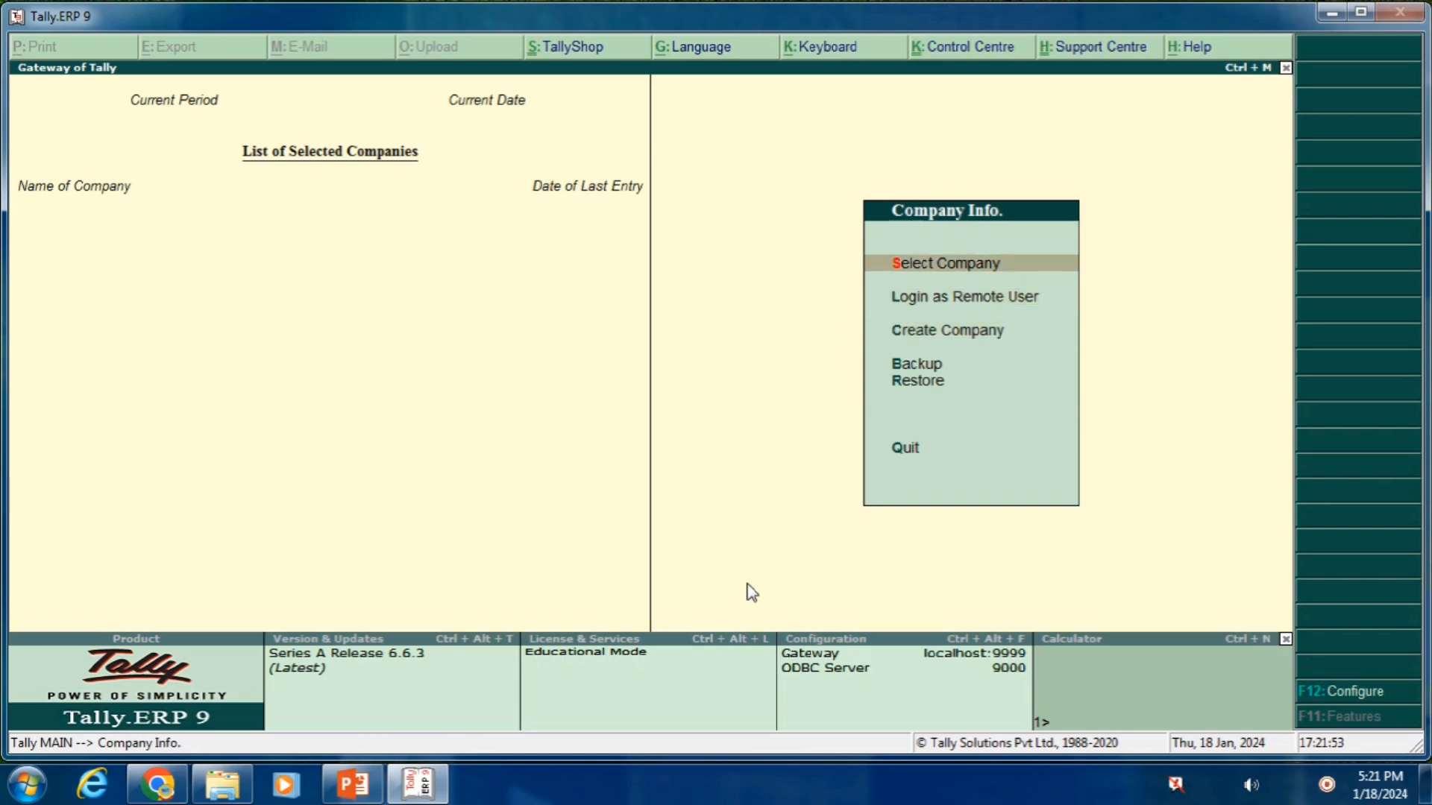
key(c)
key(Down)
key(Down)
key(Return)
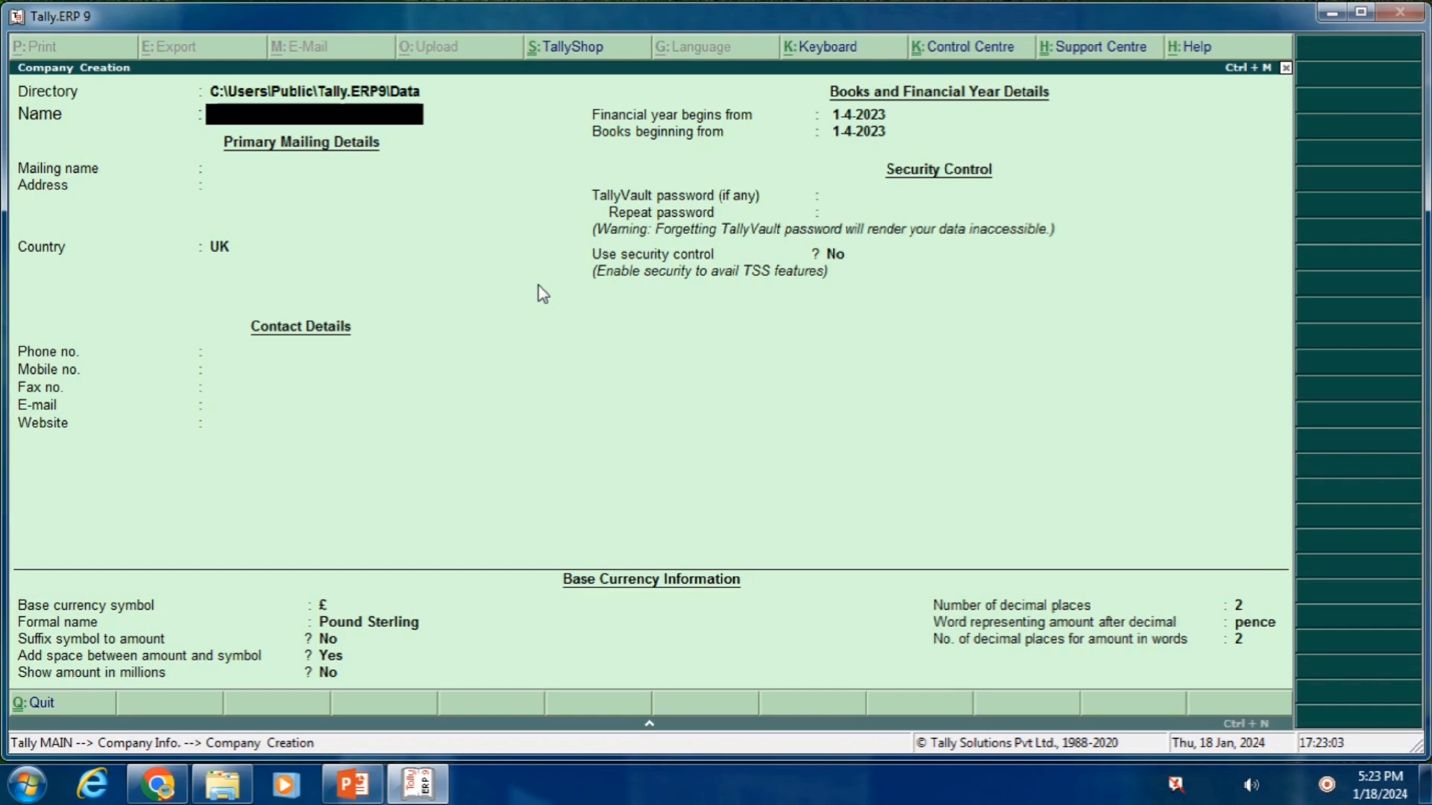
Enter RAJNIPVT.LTD as the company name and keep it as the mailing name
text(RA)
key(BackSpace)
text(AJNIPVT.LTD)
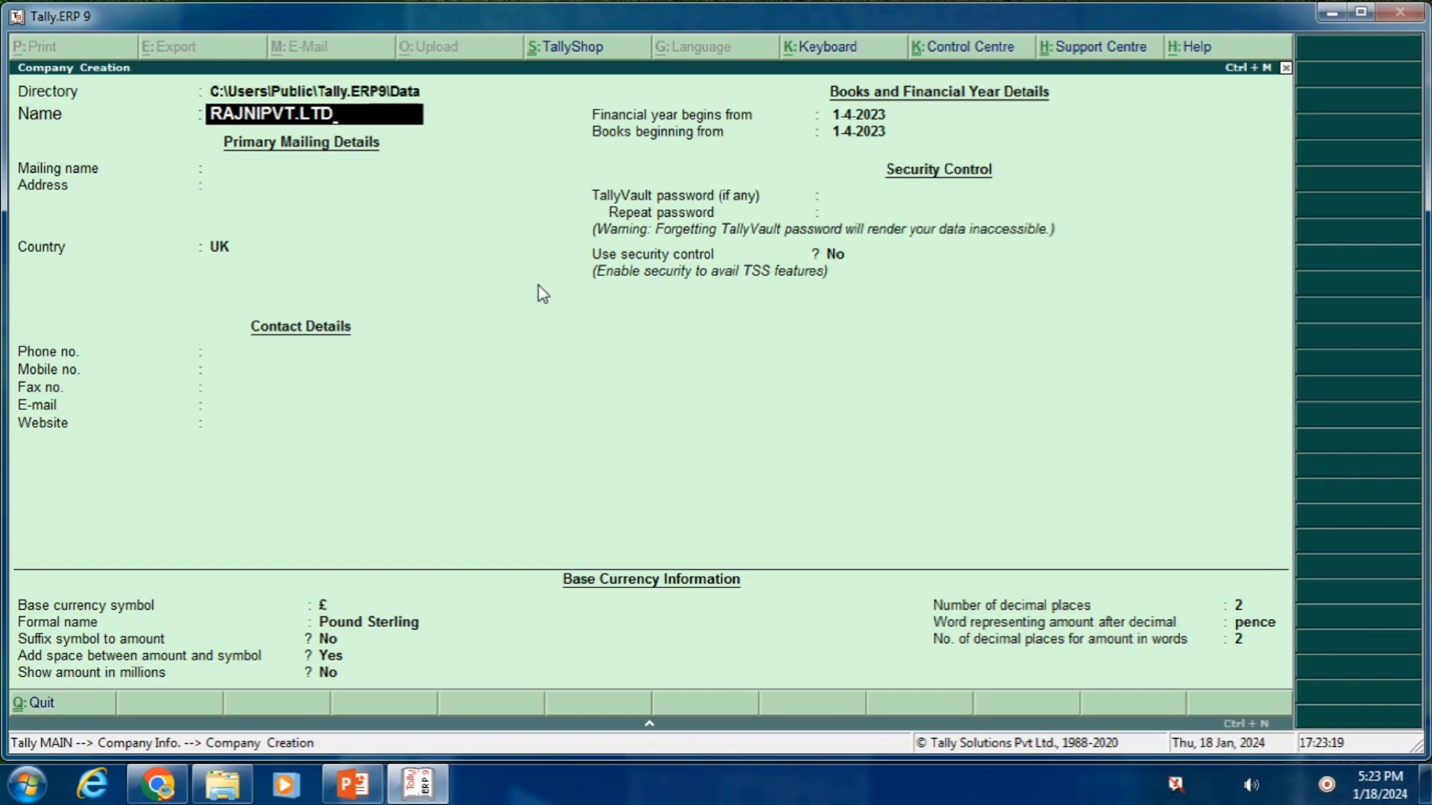
key(Return)
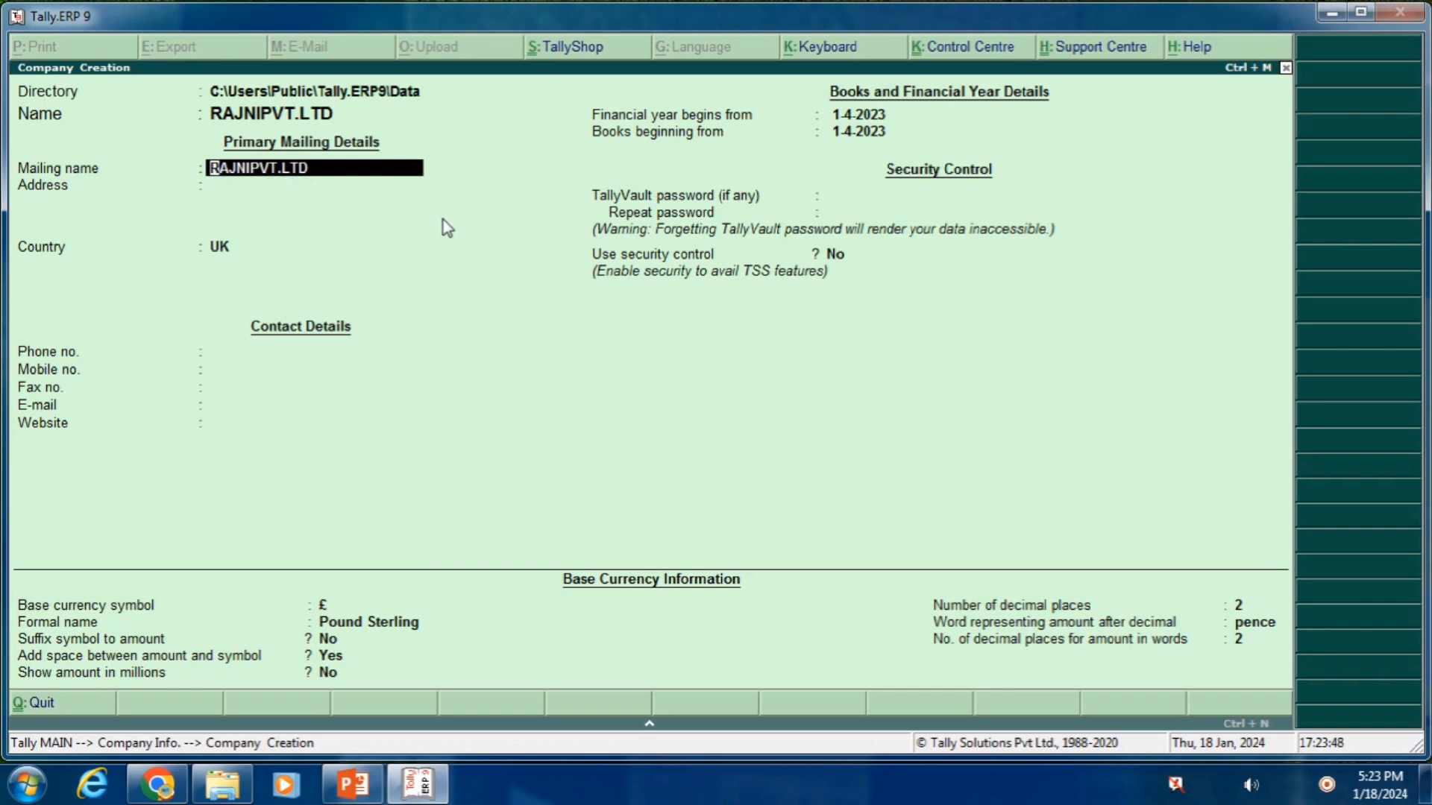
key(Return)
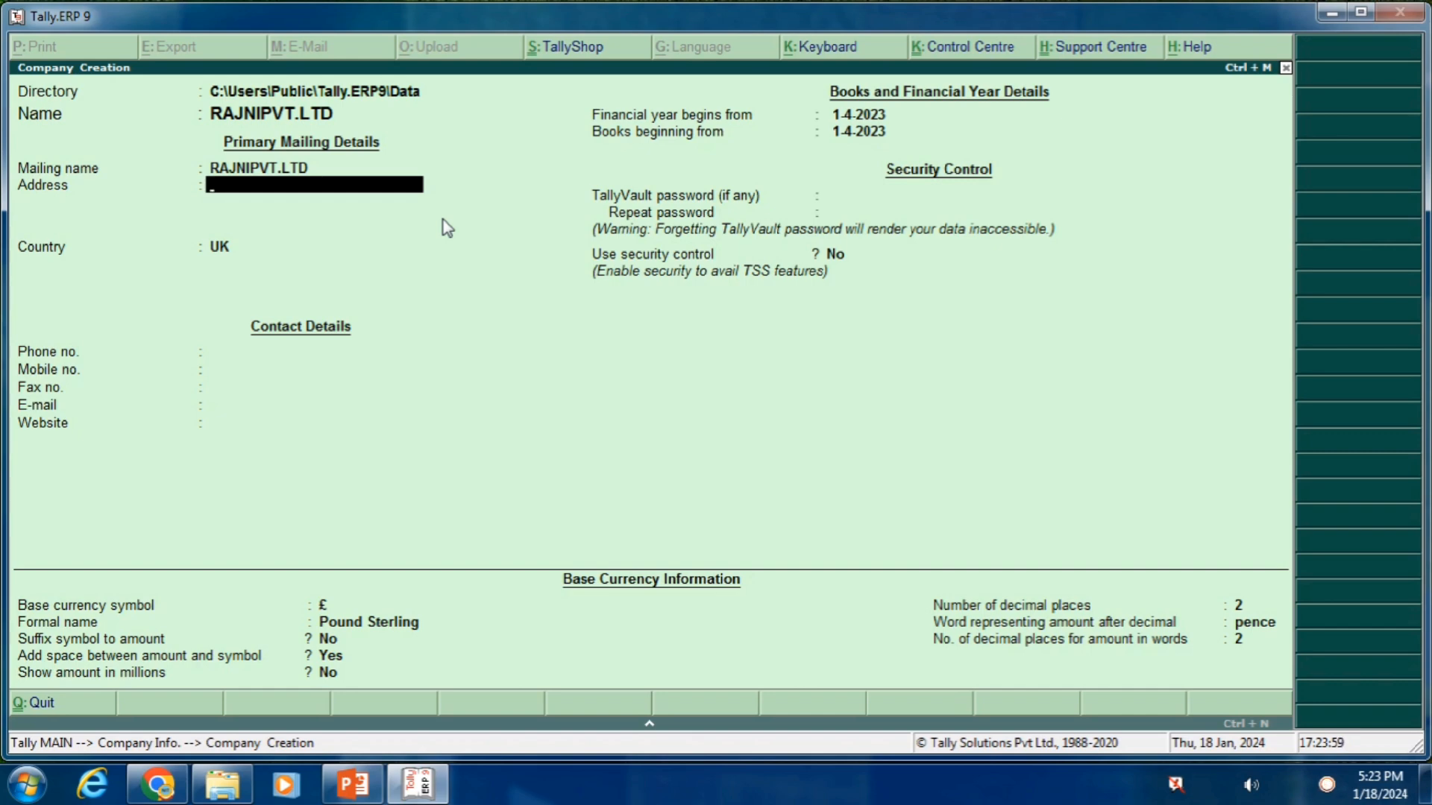
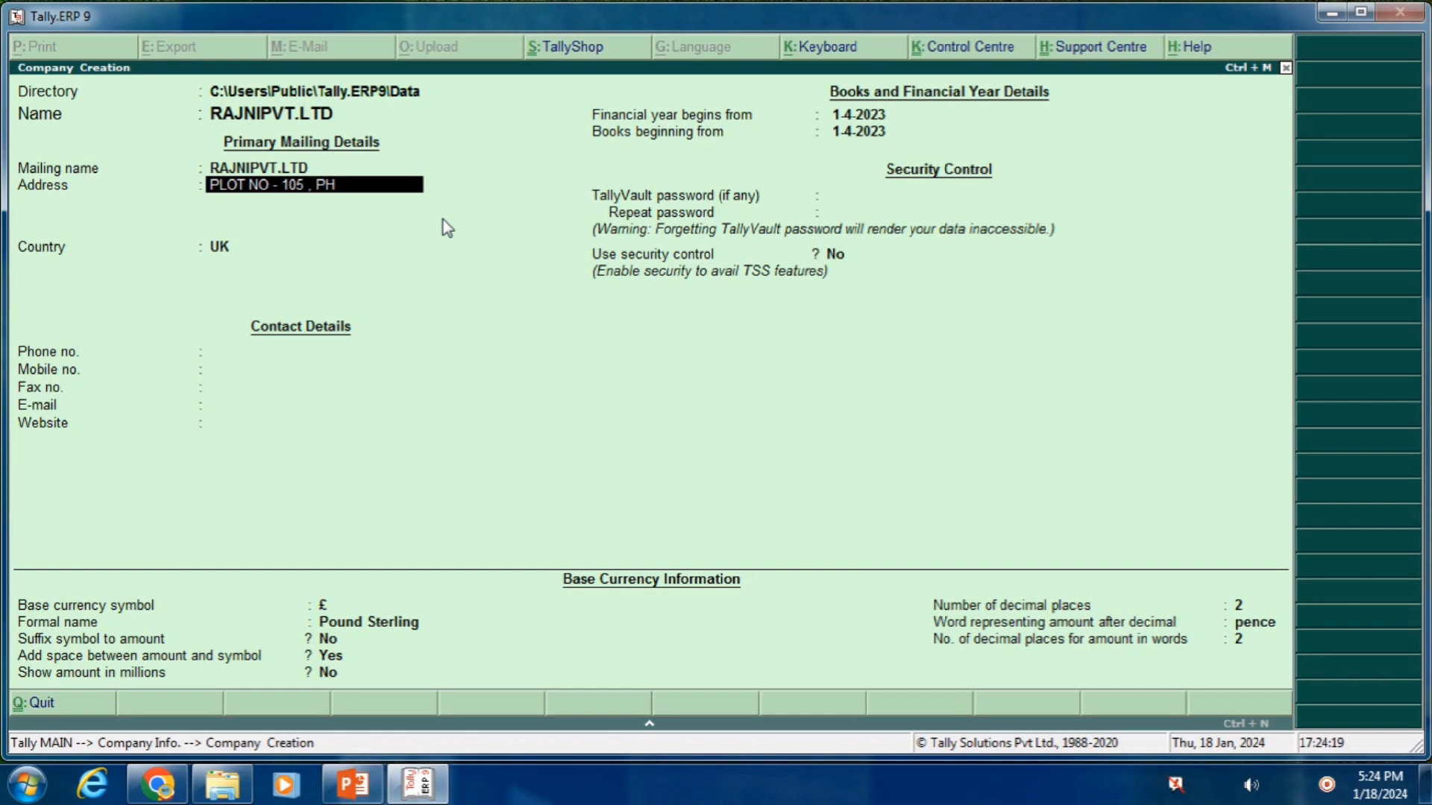
Enter the company's postal address lines, from the plot number through the state-and-pincode line
key(Return)
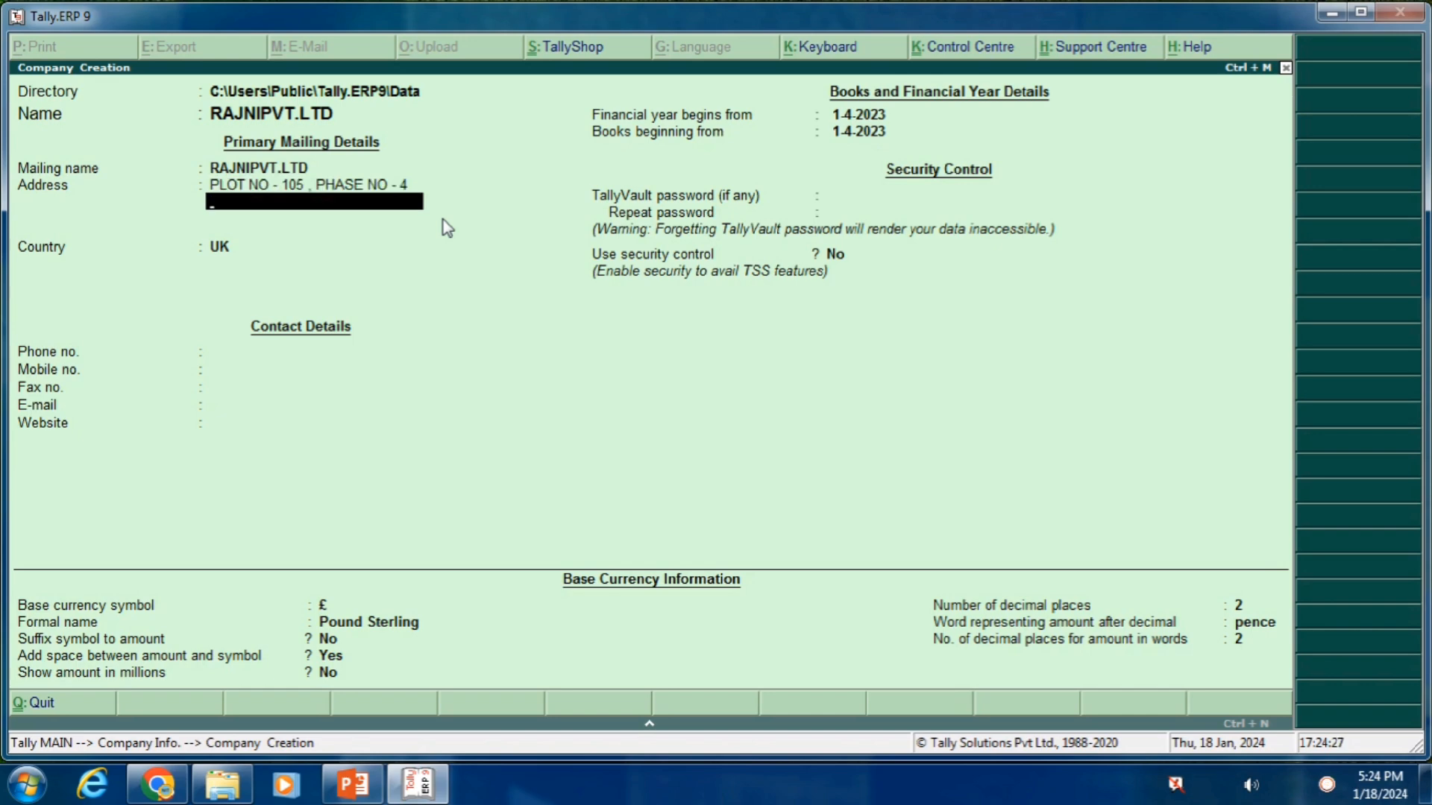
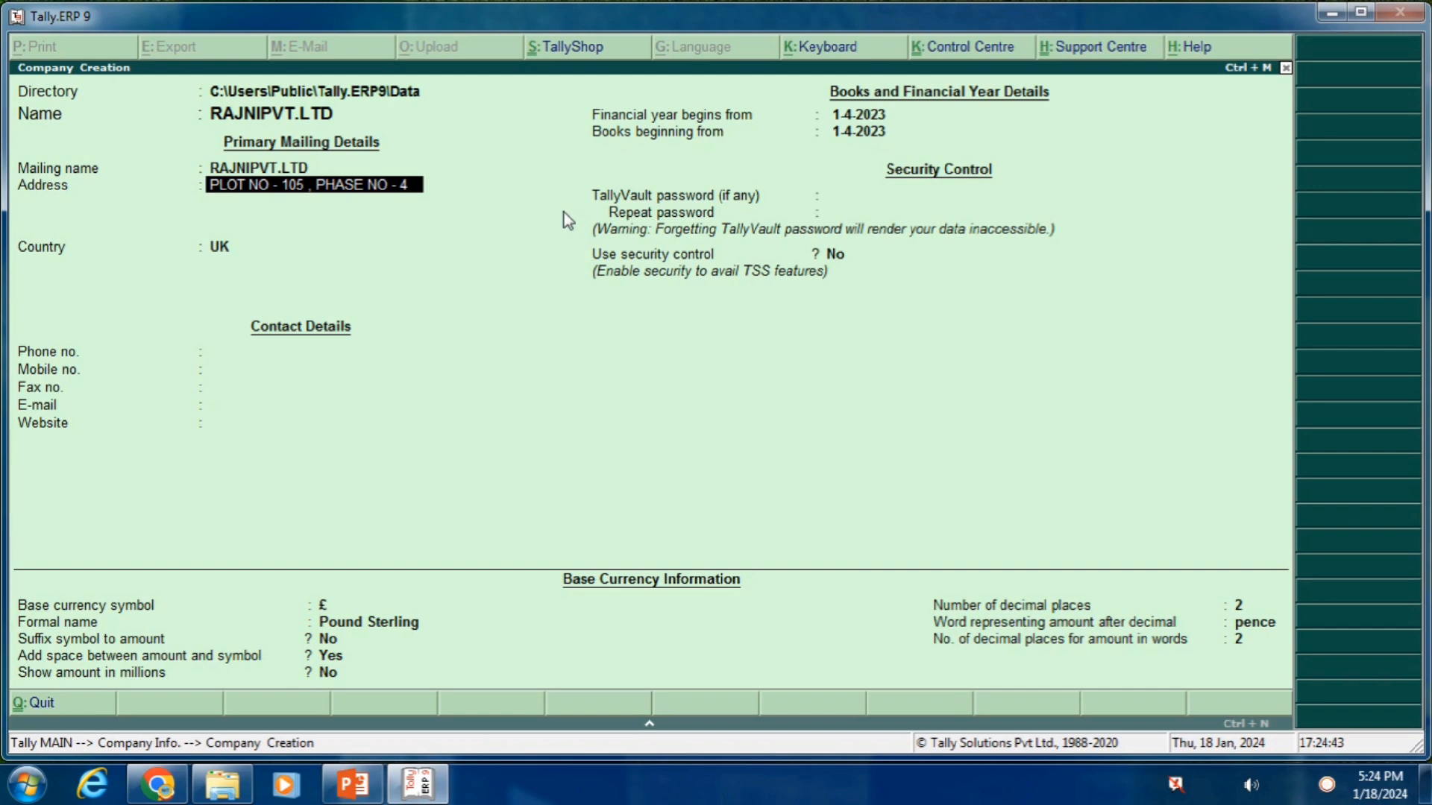
key(Return)
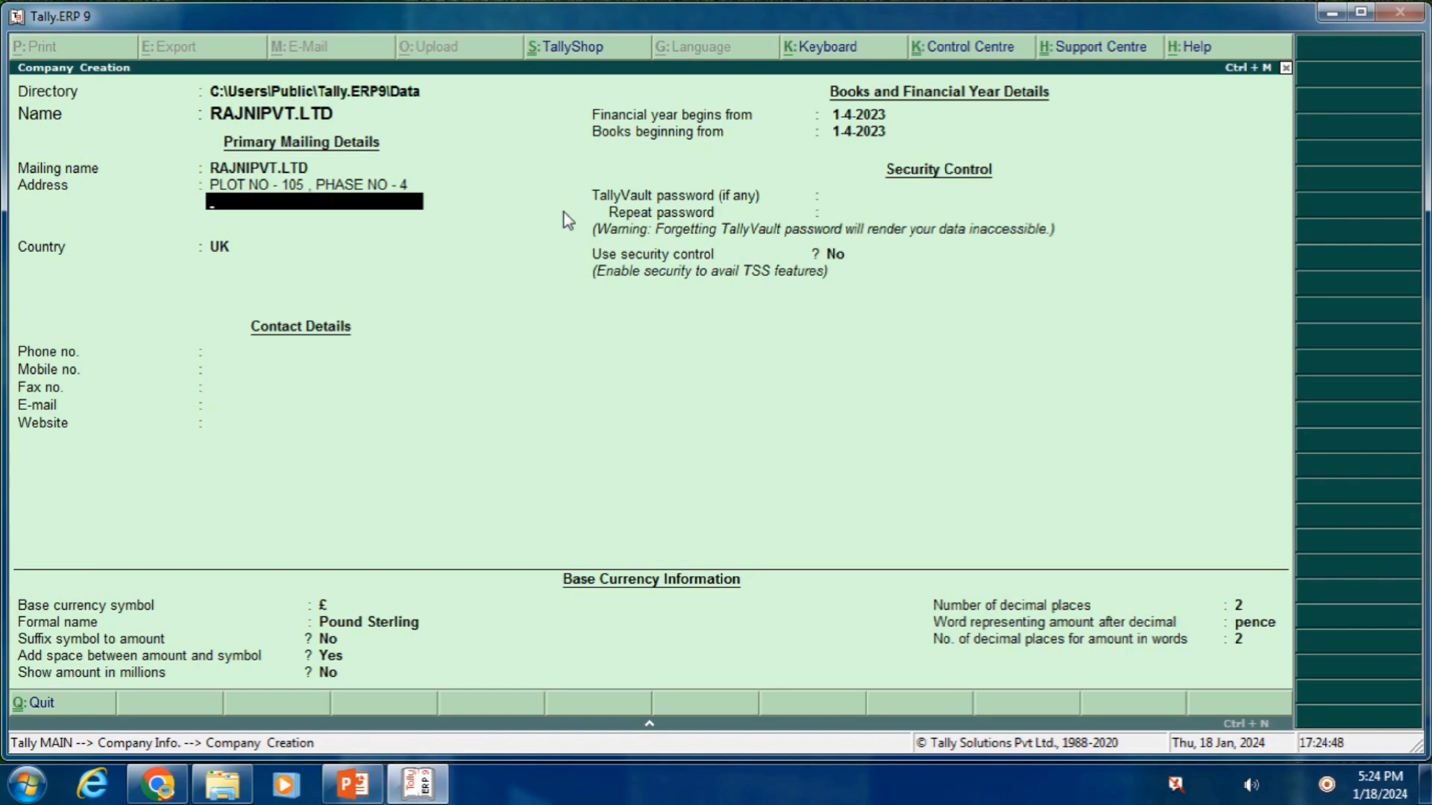
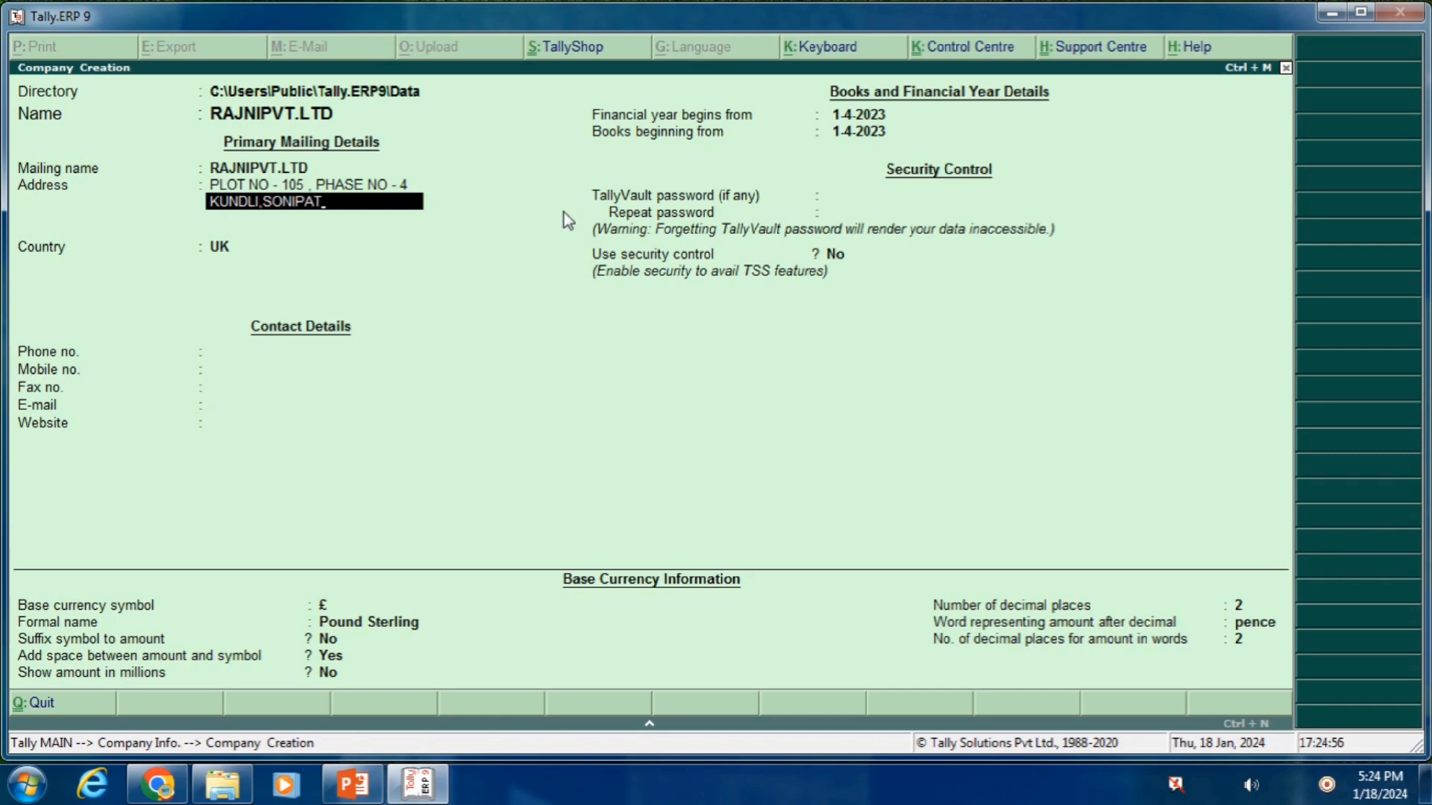
key(Return)
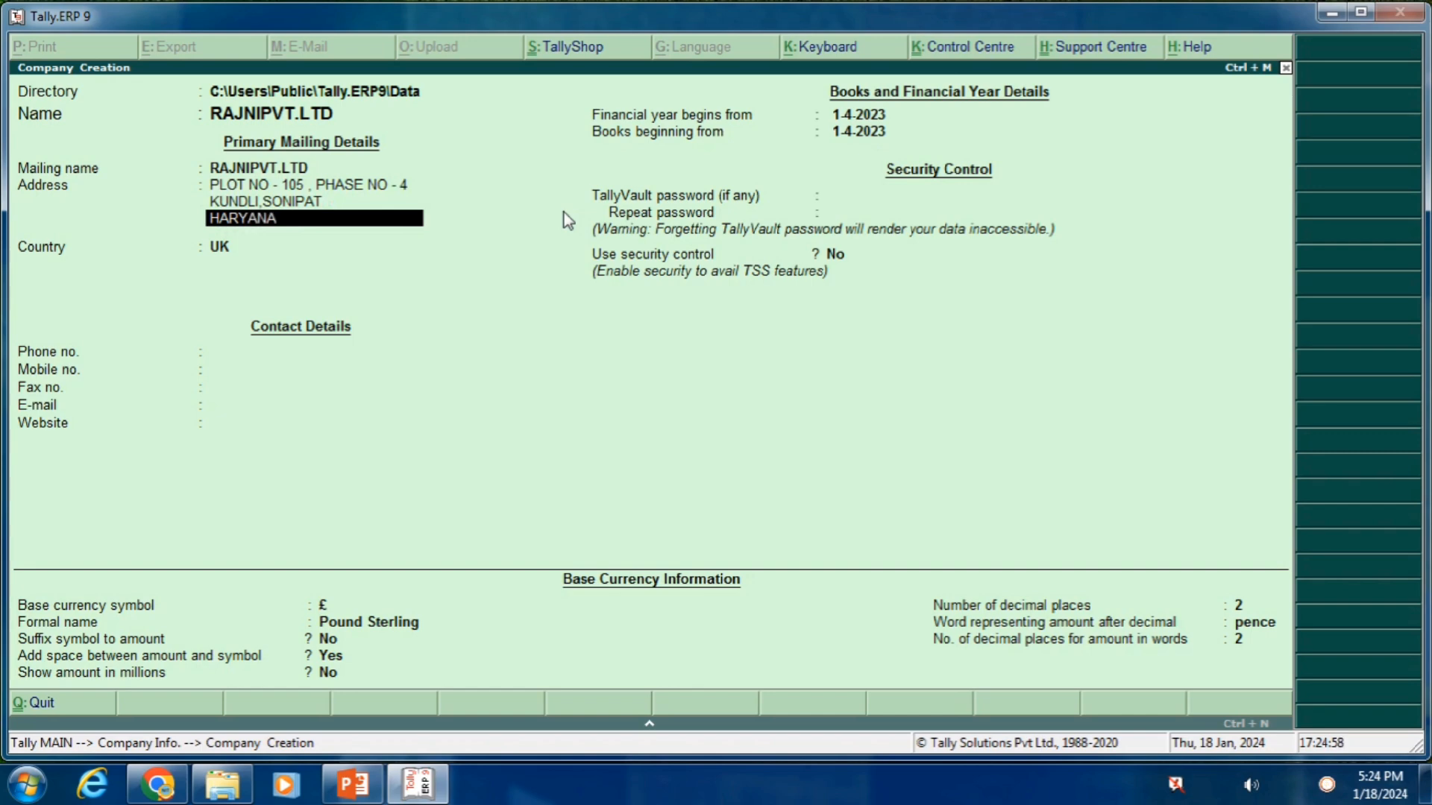
key(Return)
key(Return)
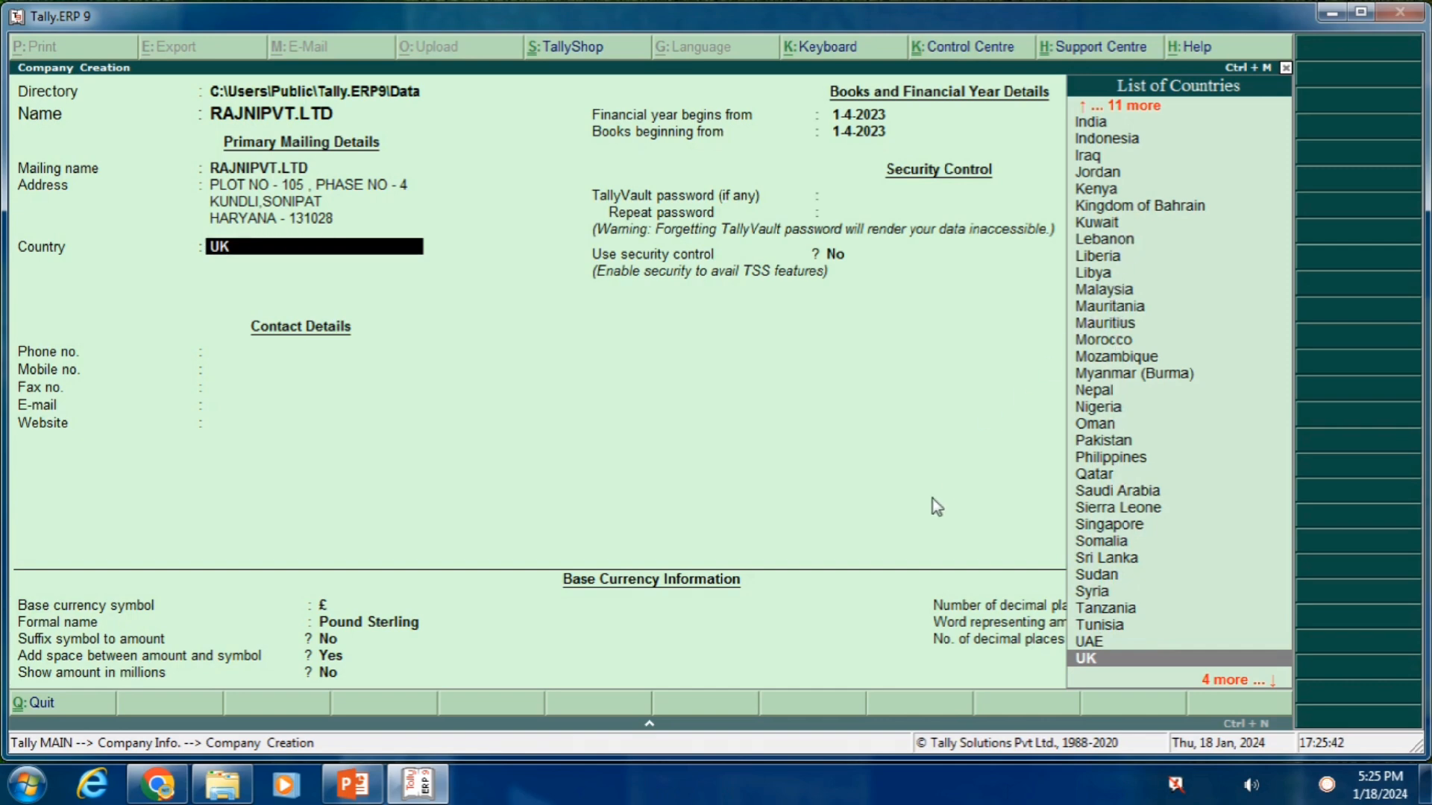
Change the company's country from UK to India and set the state to Haryana
key(BackSpace)
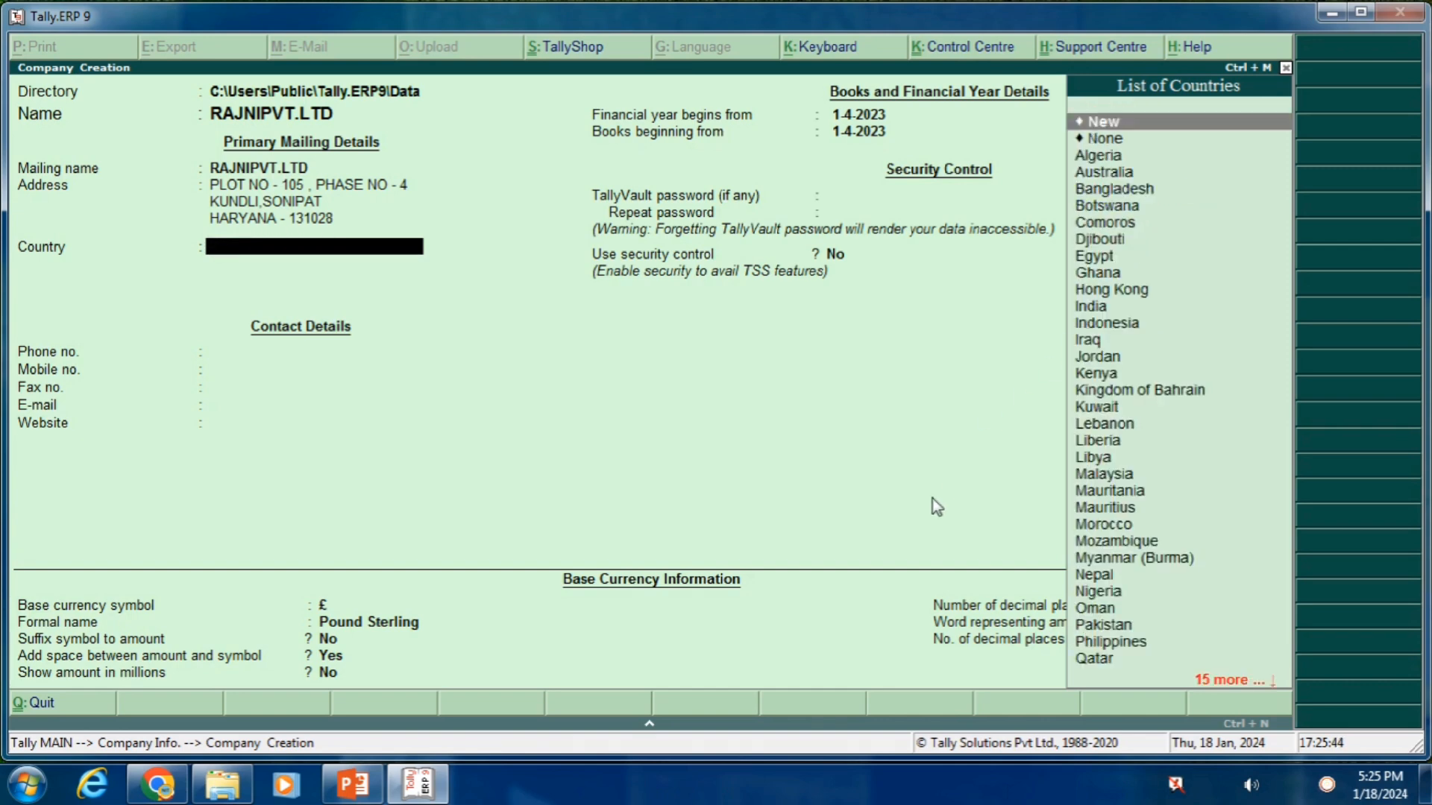
text(IN)
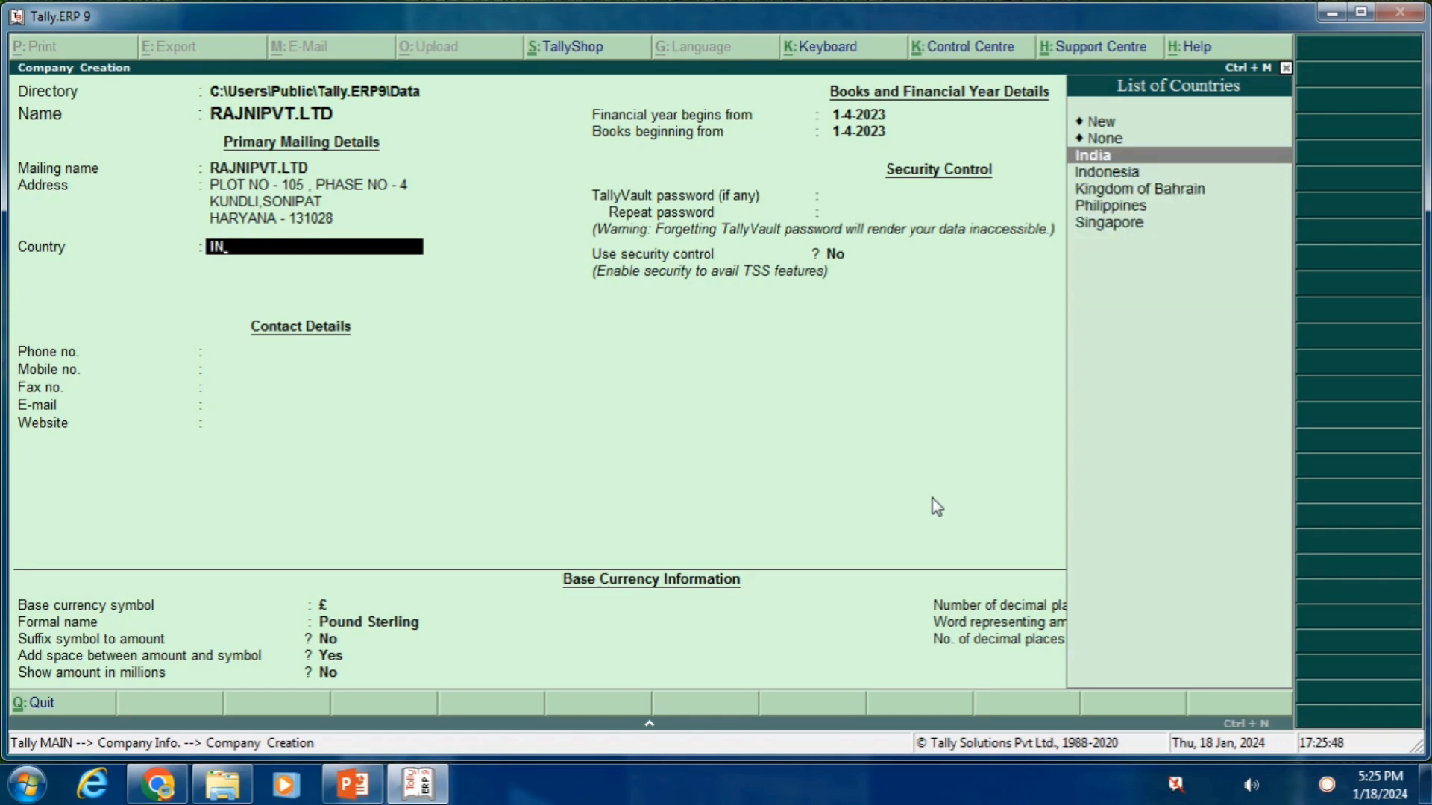
key(Return)
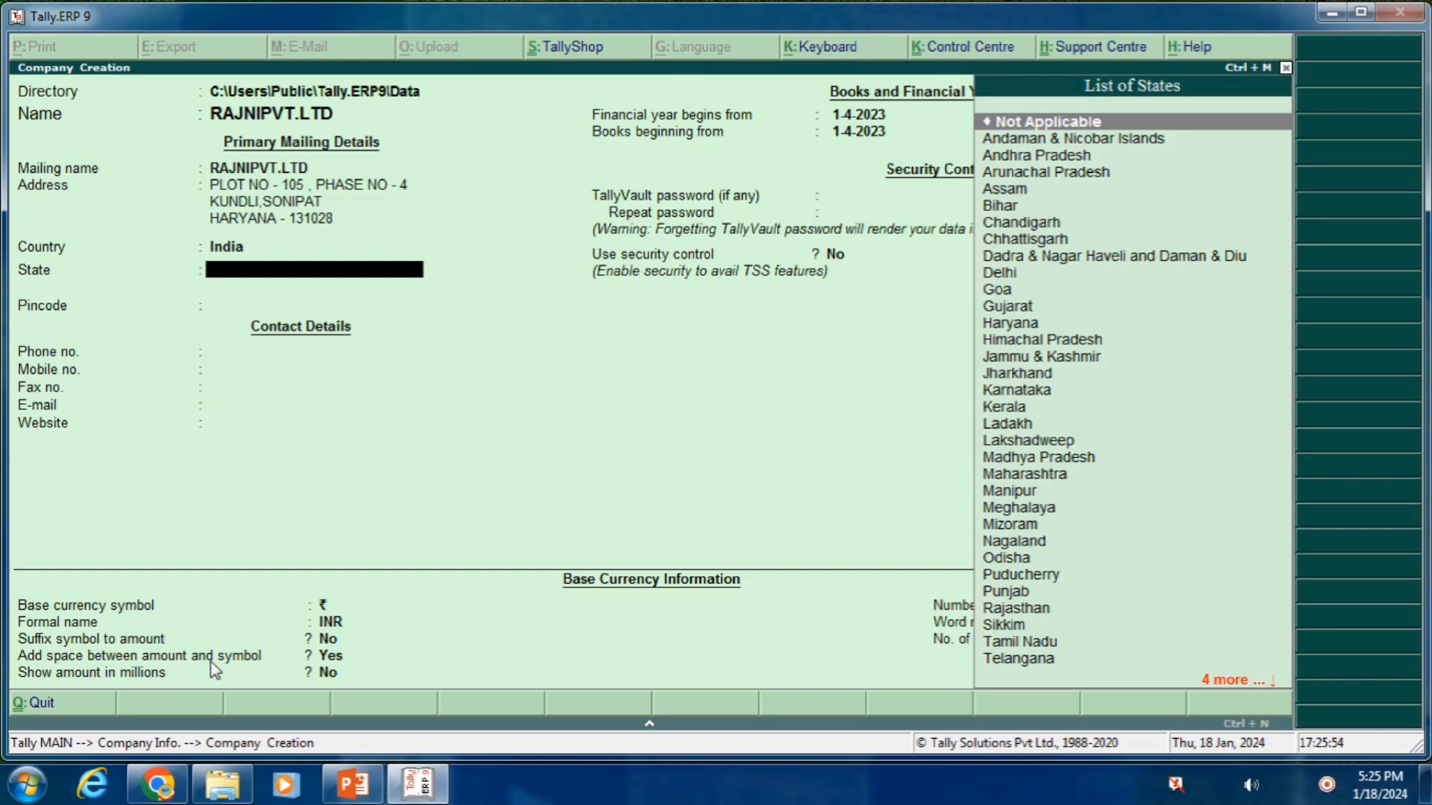
text(HARY)
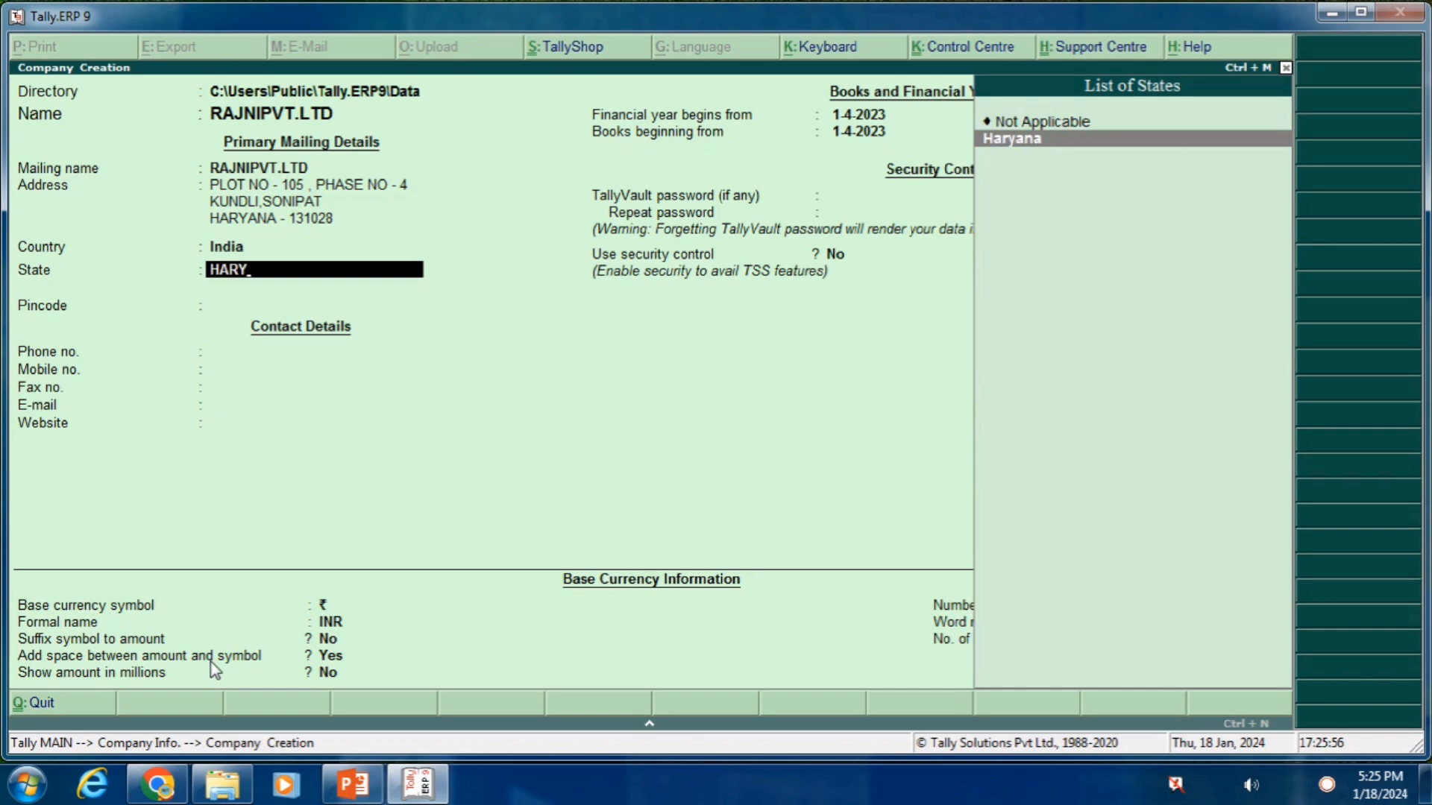
key(Return)
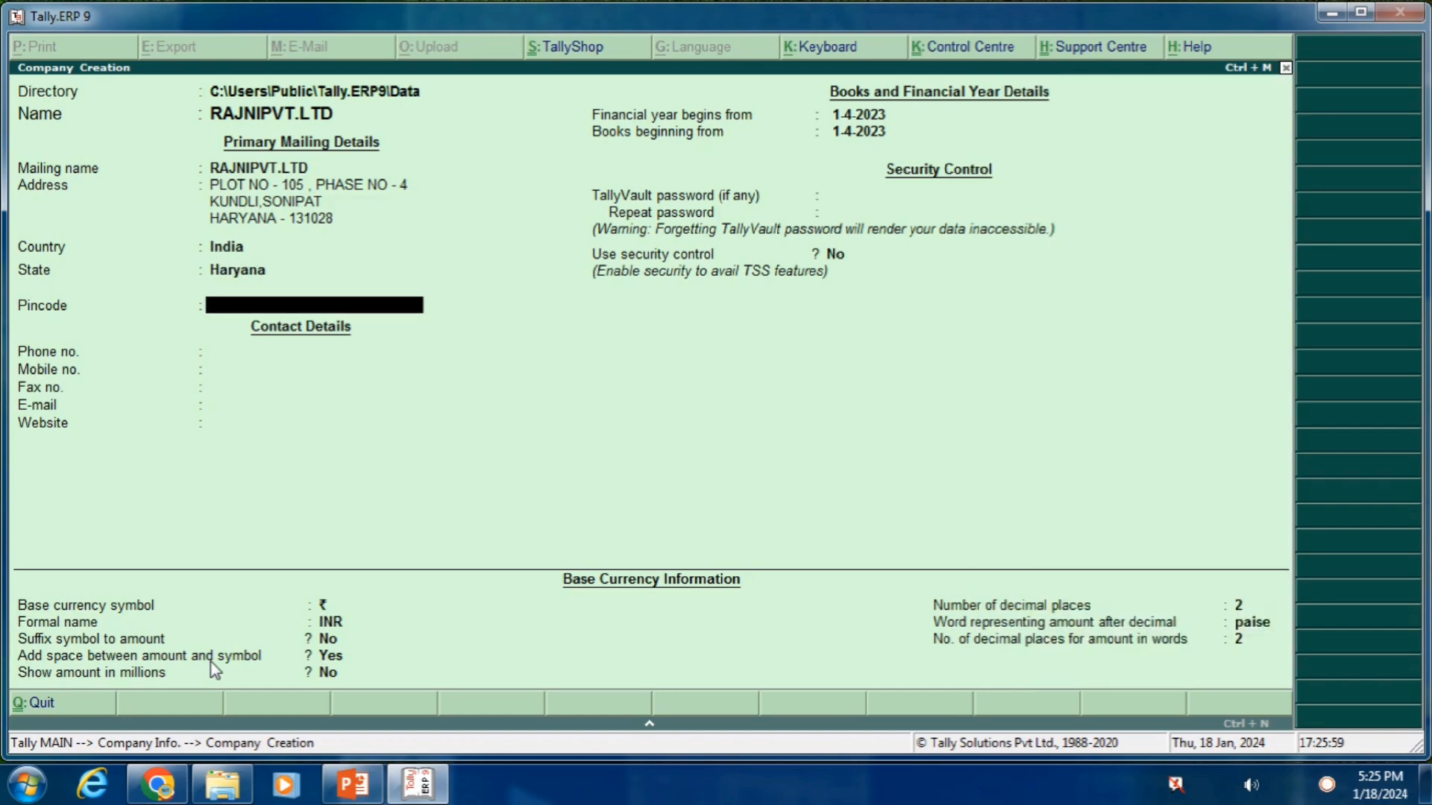
Fill in the company's pincode, phone number and mobile number
text(131028)
key(Return)
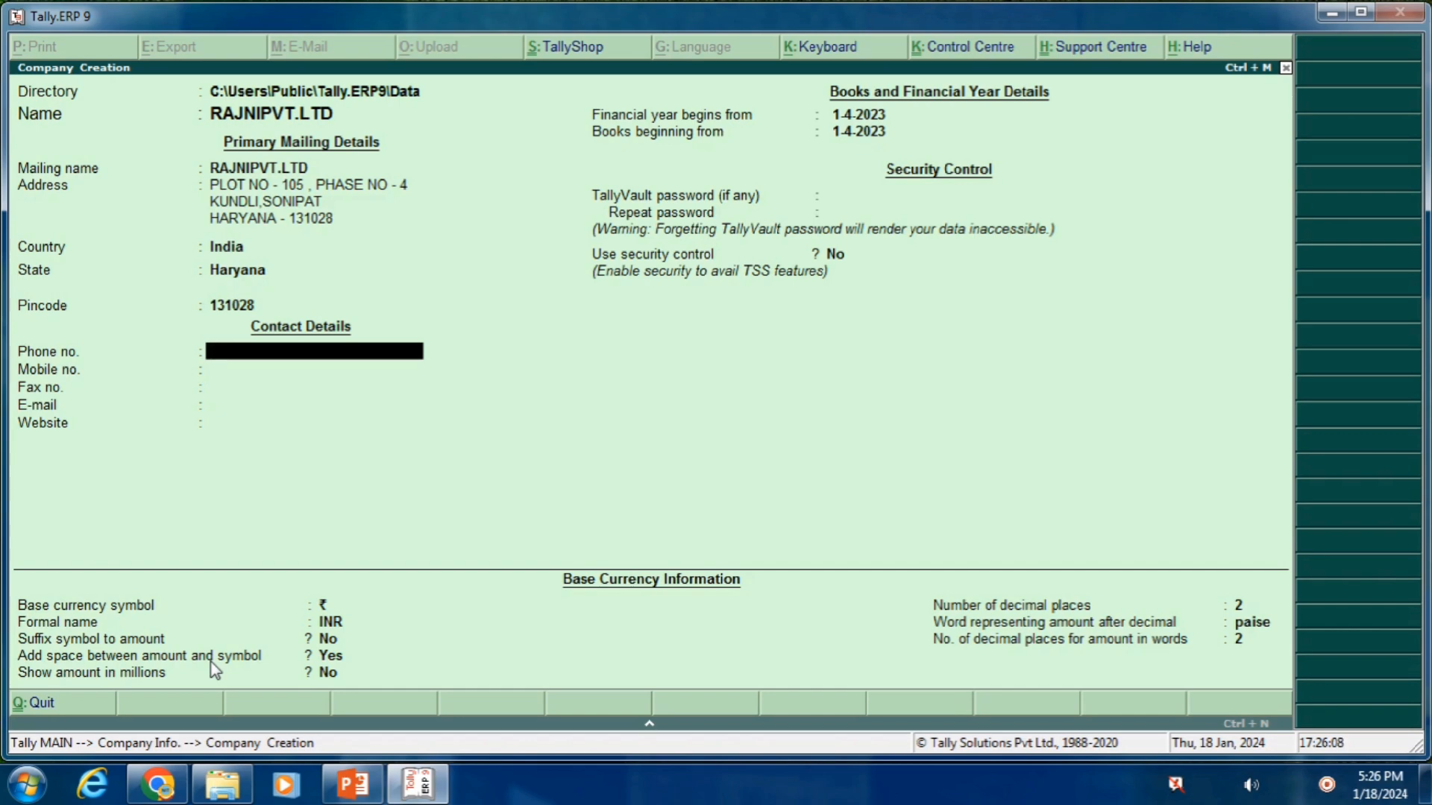
text(2371896)
key(Return)
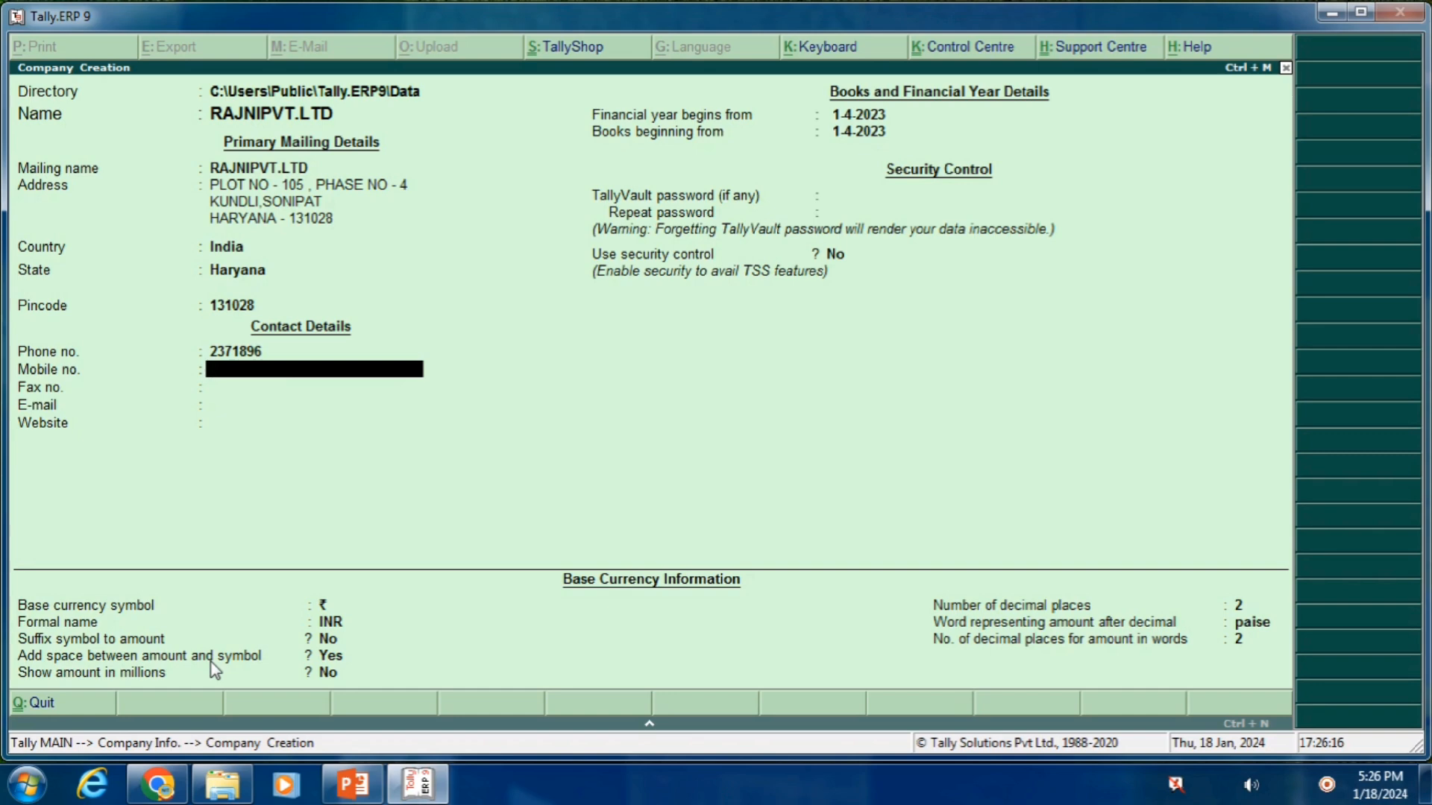
key(Return)
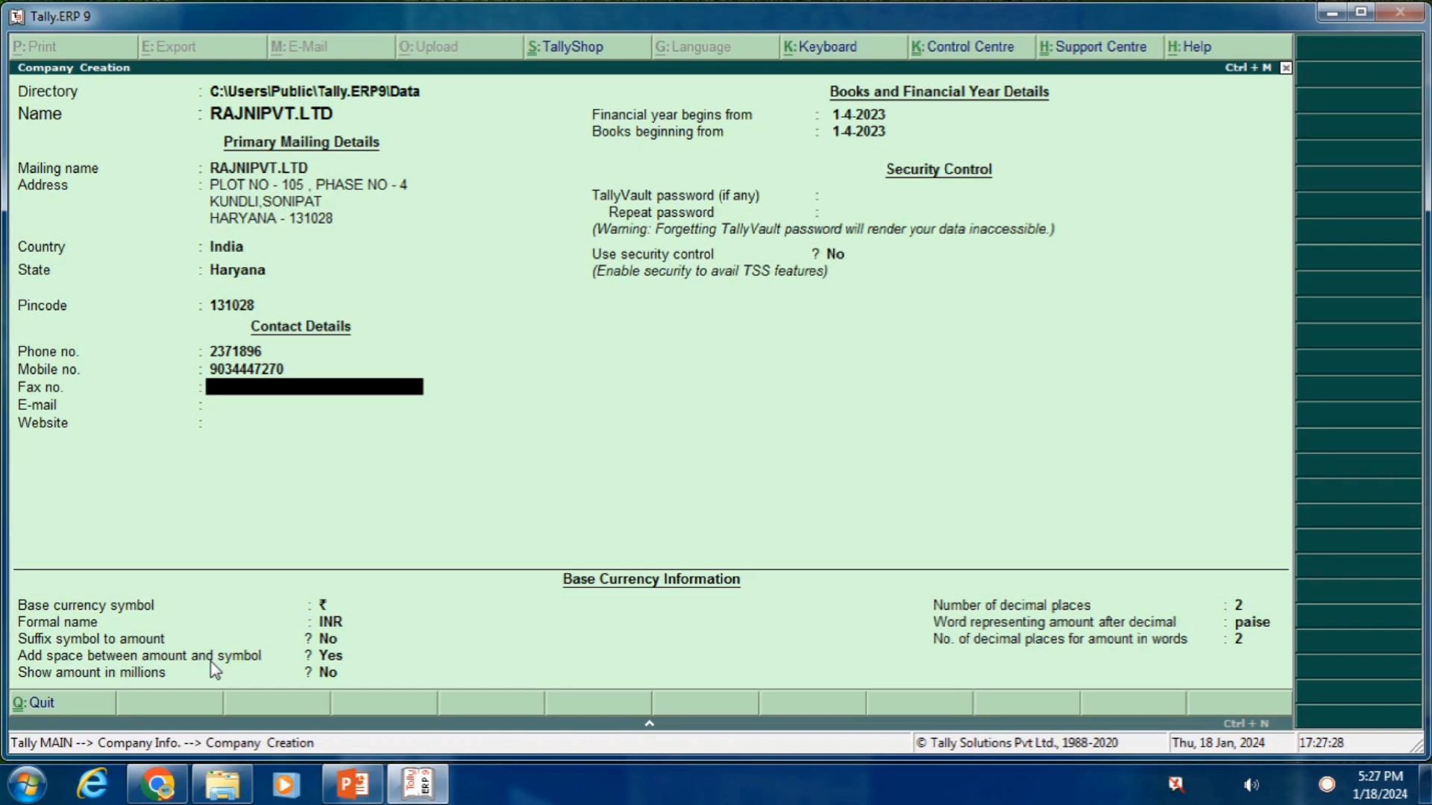
key(Return)
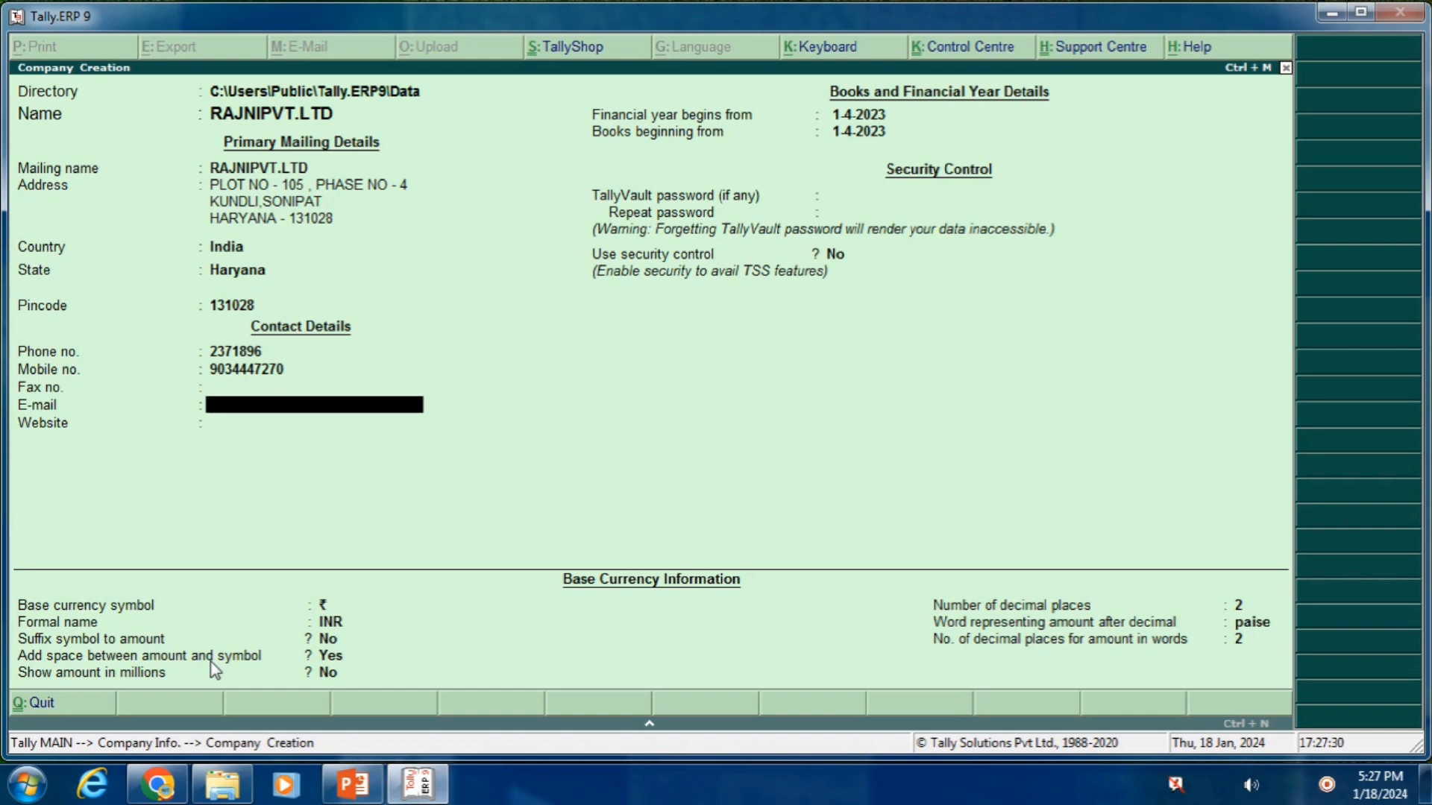
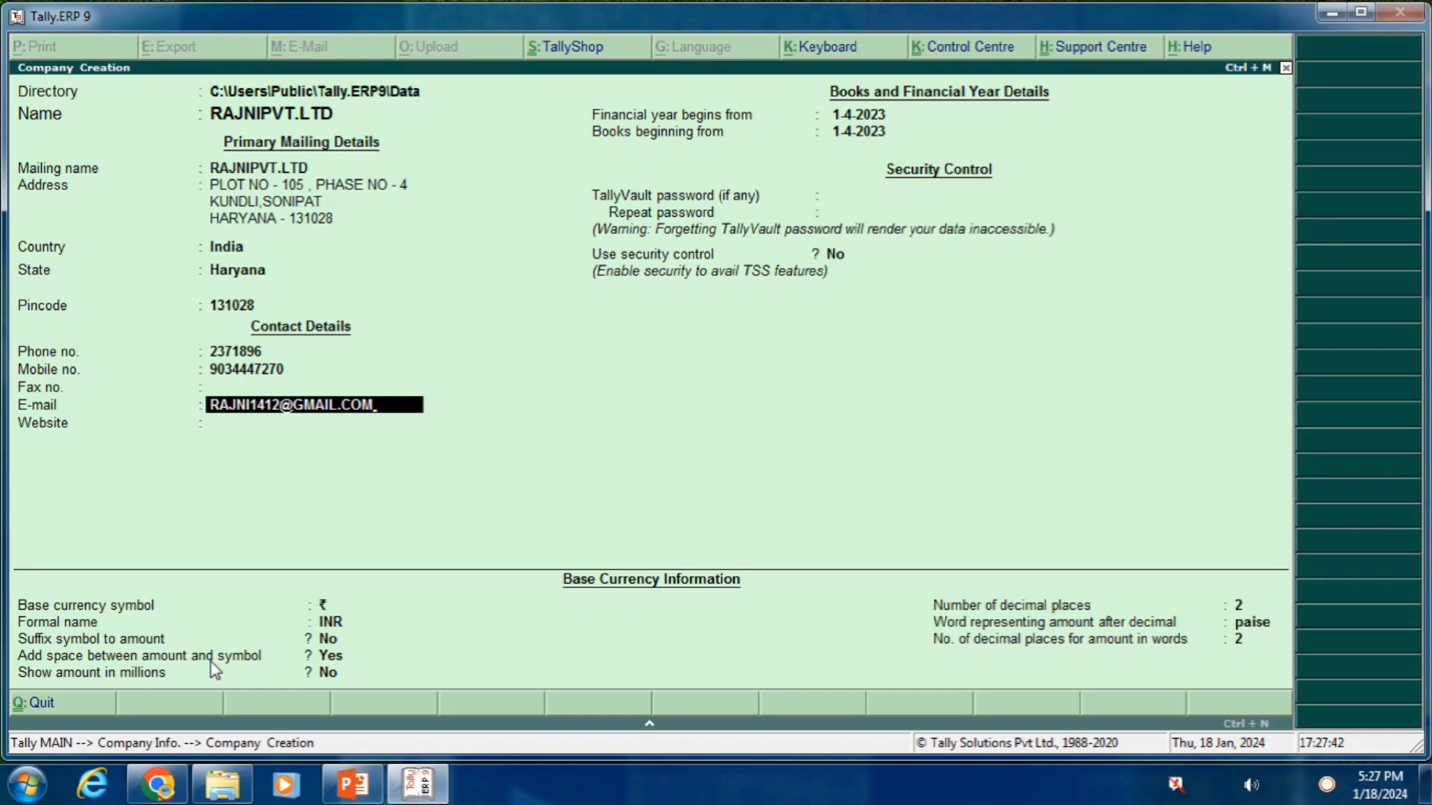
key(Return)
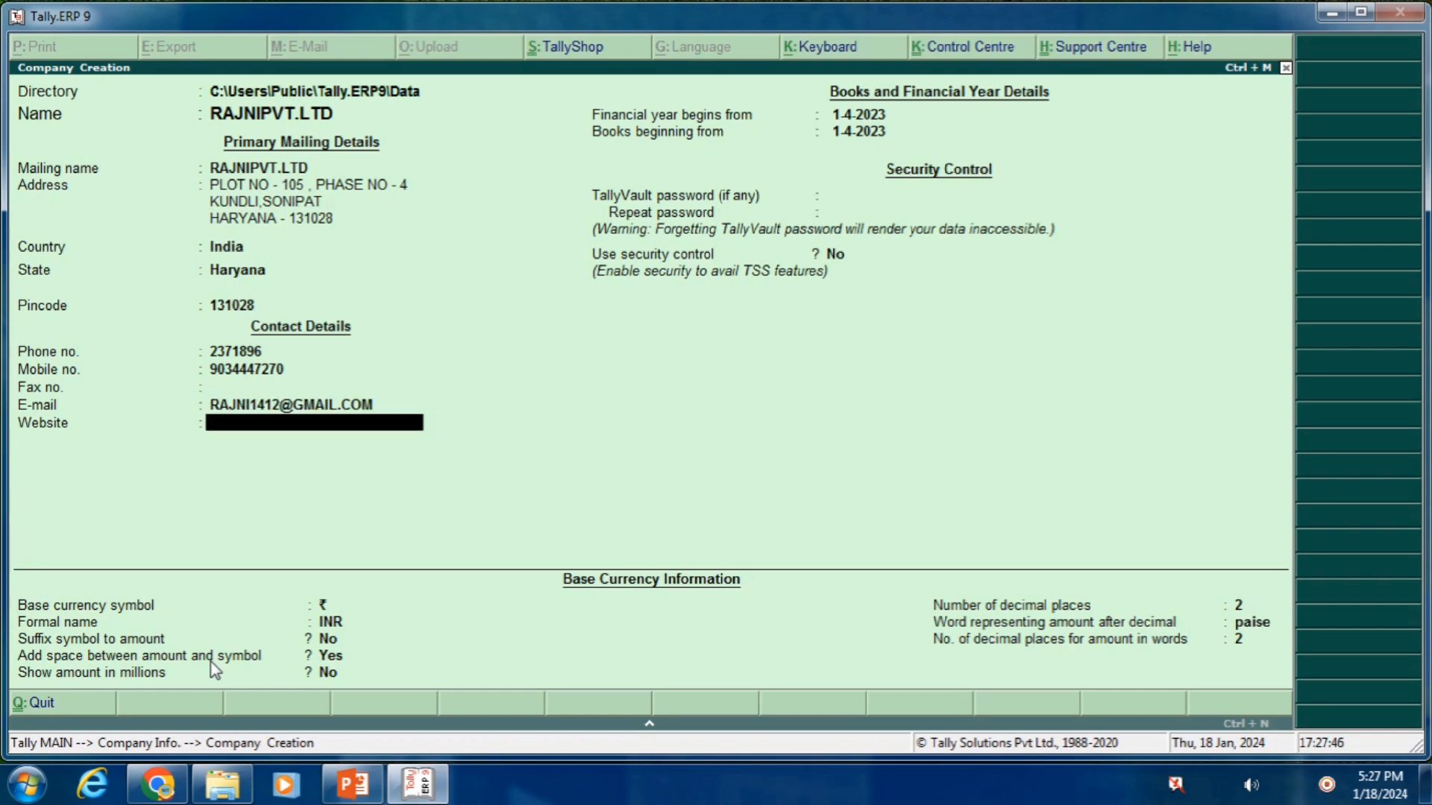
text(WWW.RAJNIPVT.LTD.COM)
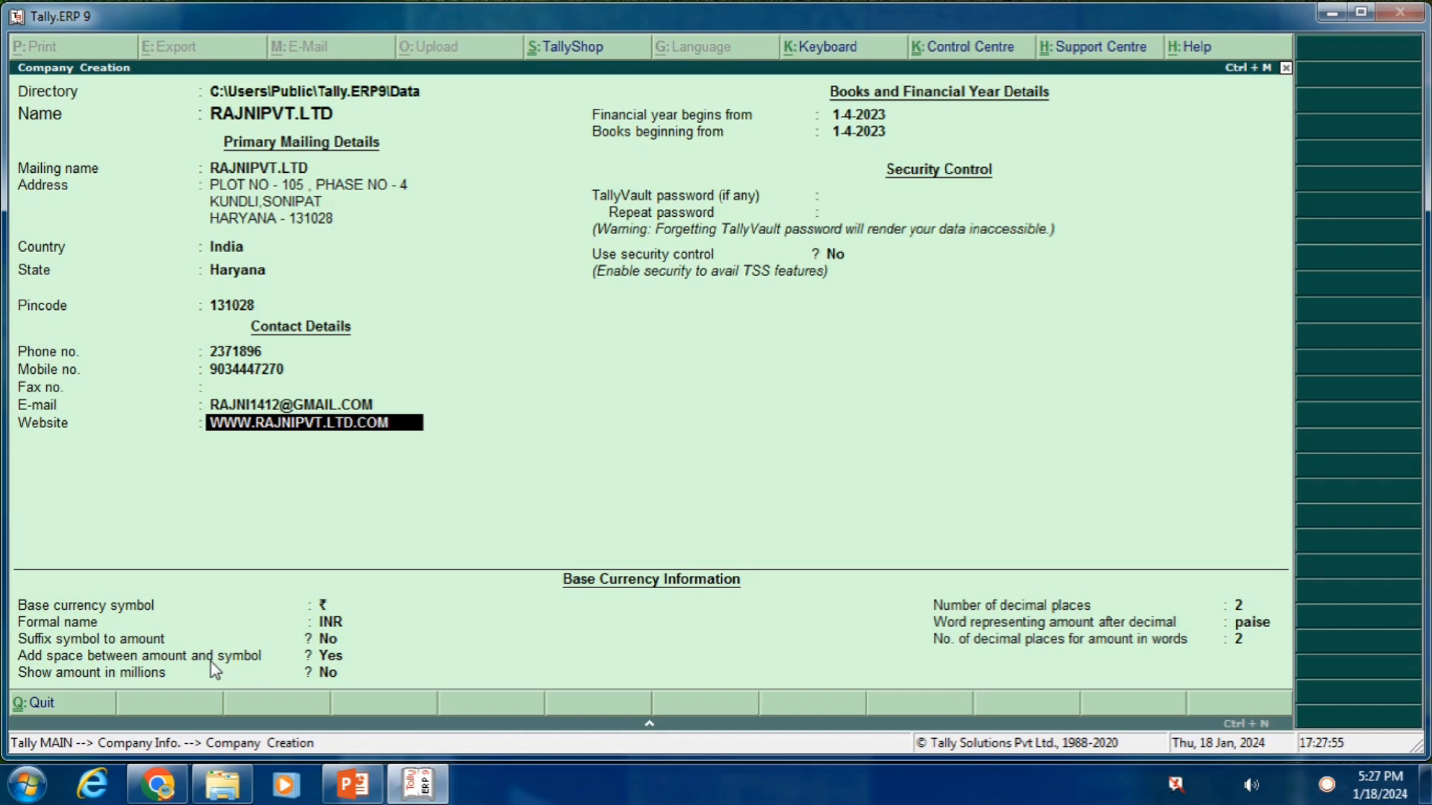
key(Return)
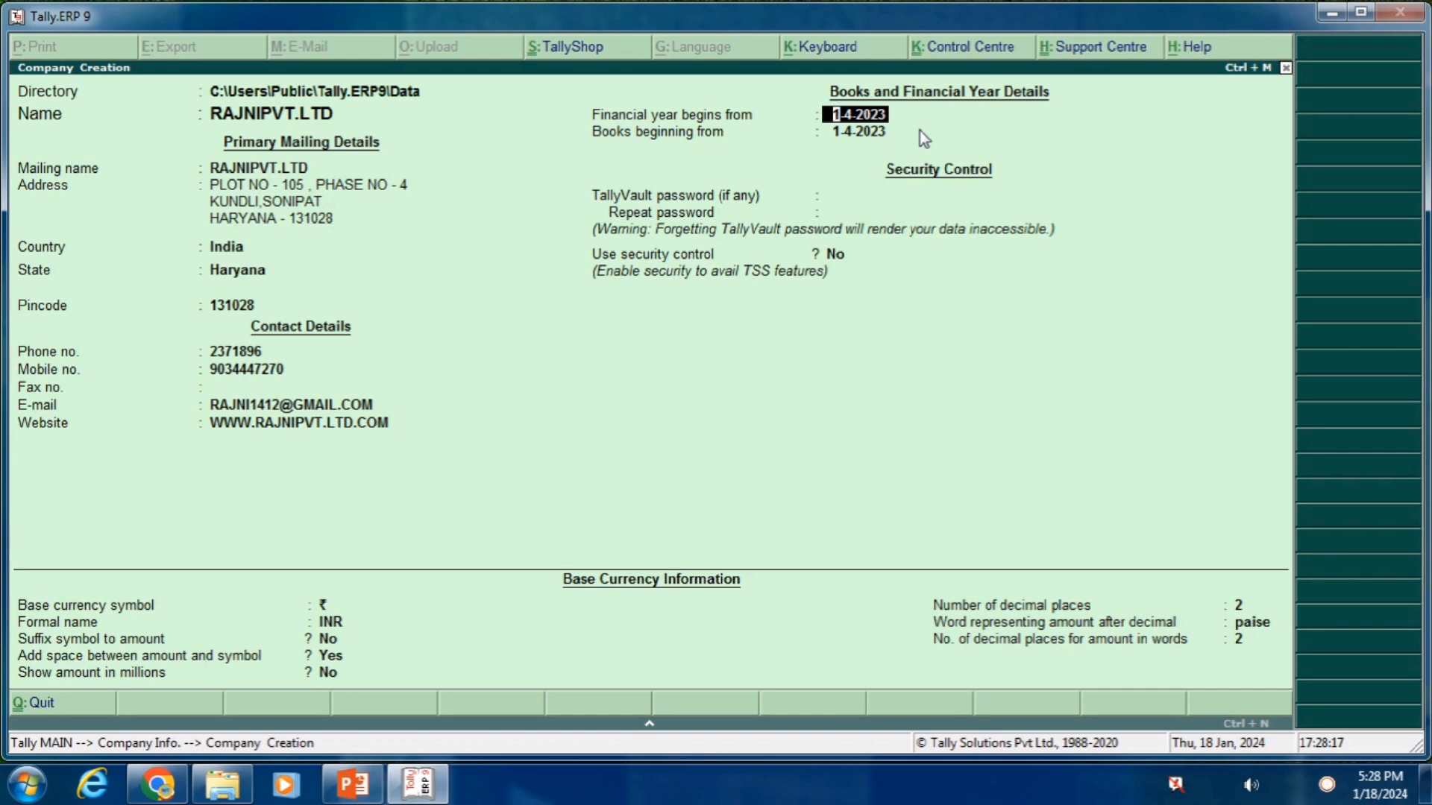
Keep 1-4-2023 as financial year and books start, with no TallyVault password and security off
key(Return)
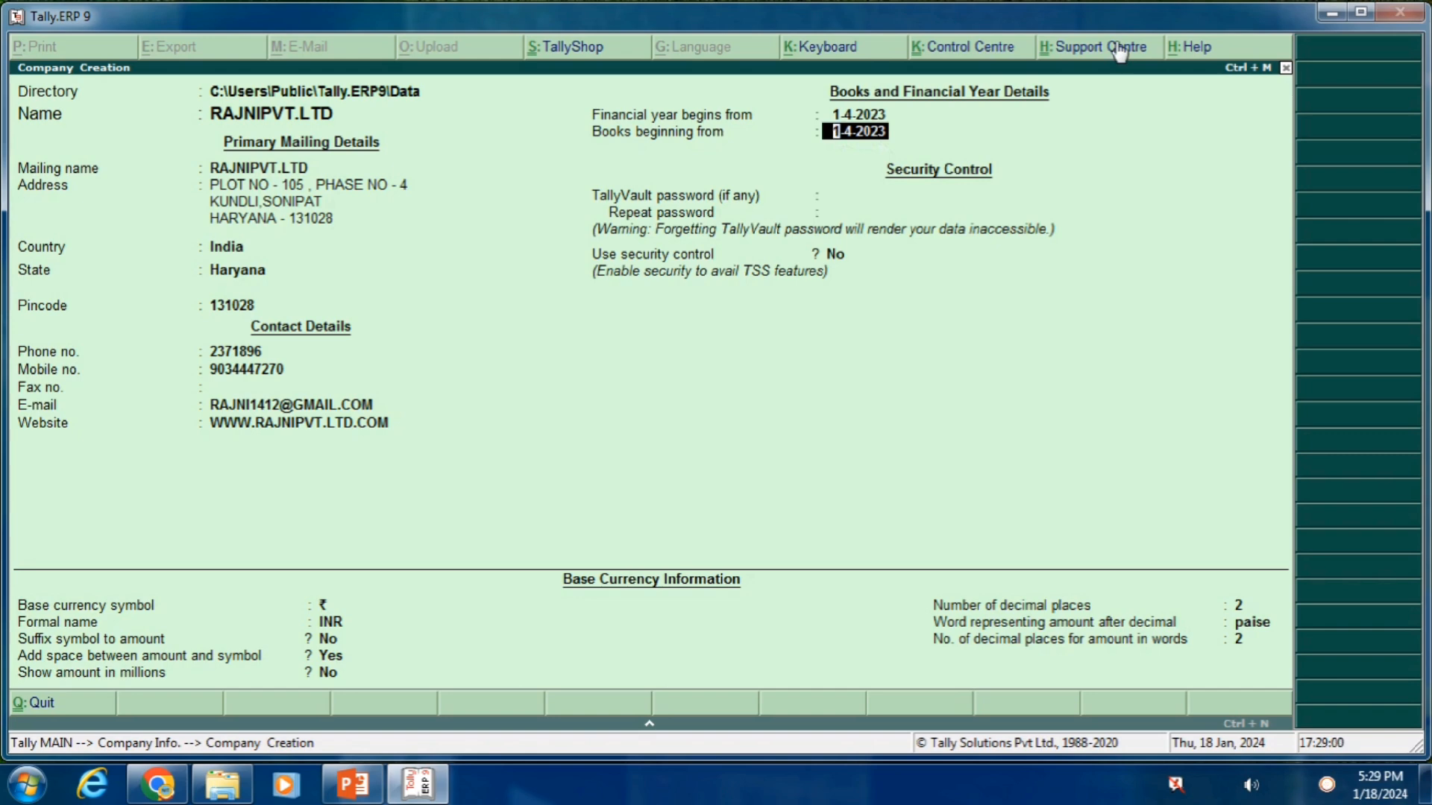
key(Return)
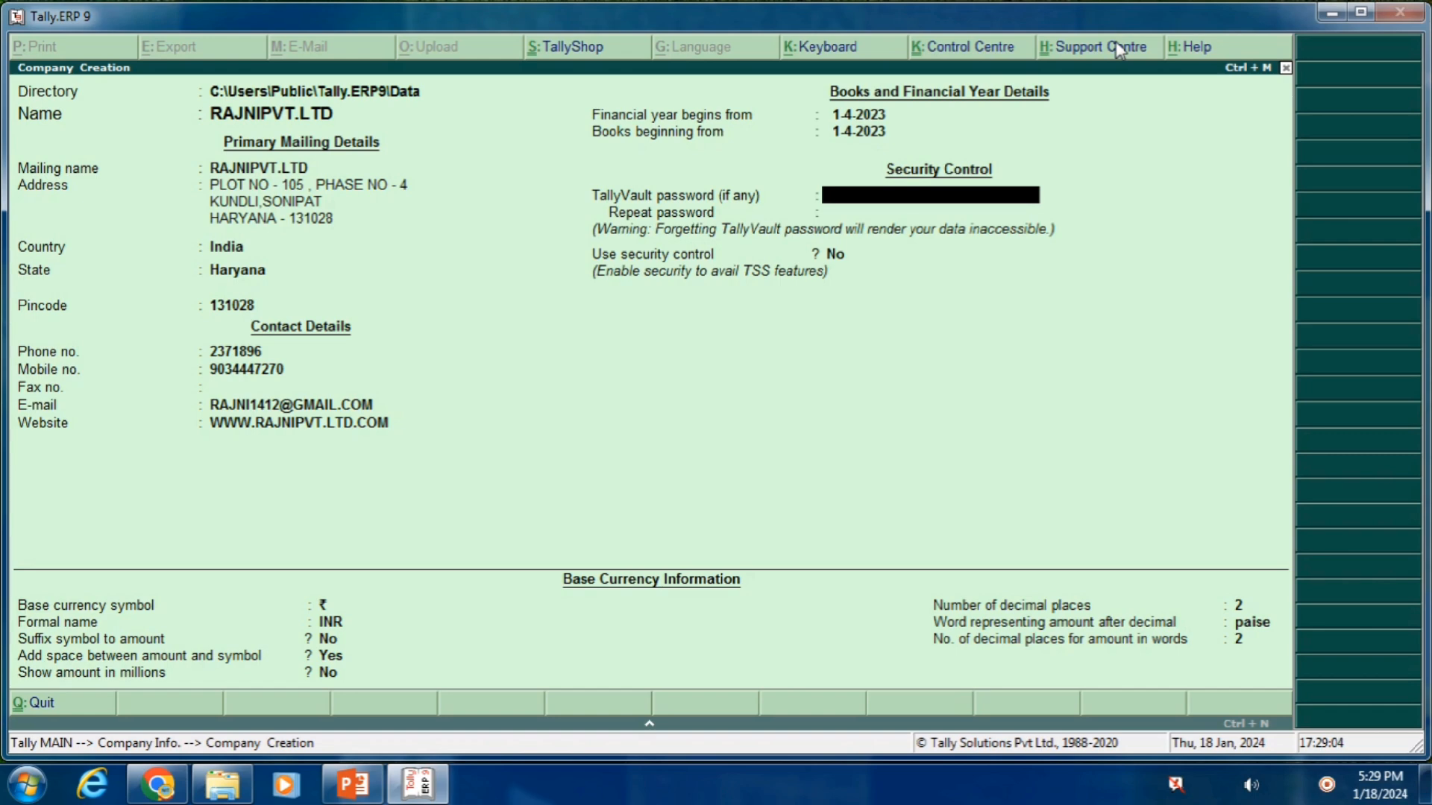
key(Return)
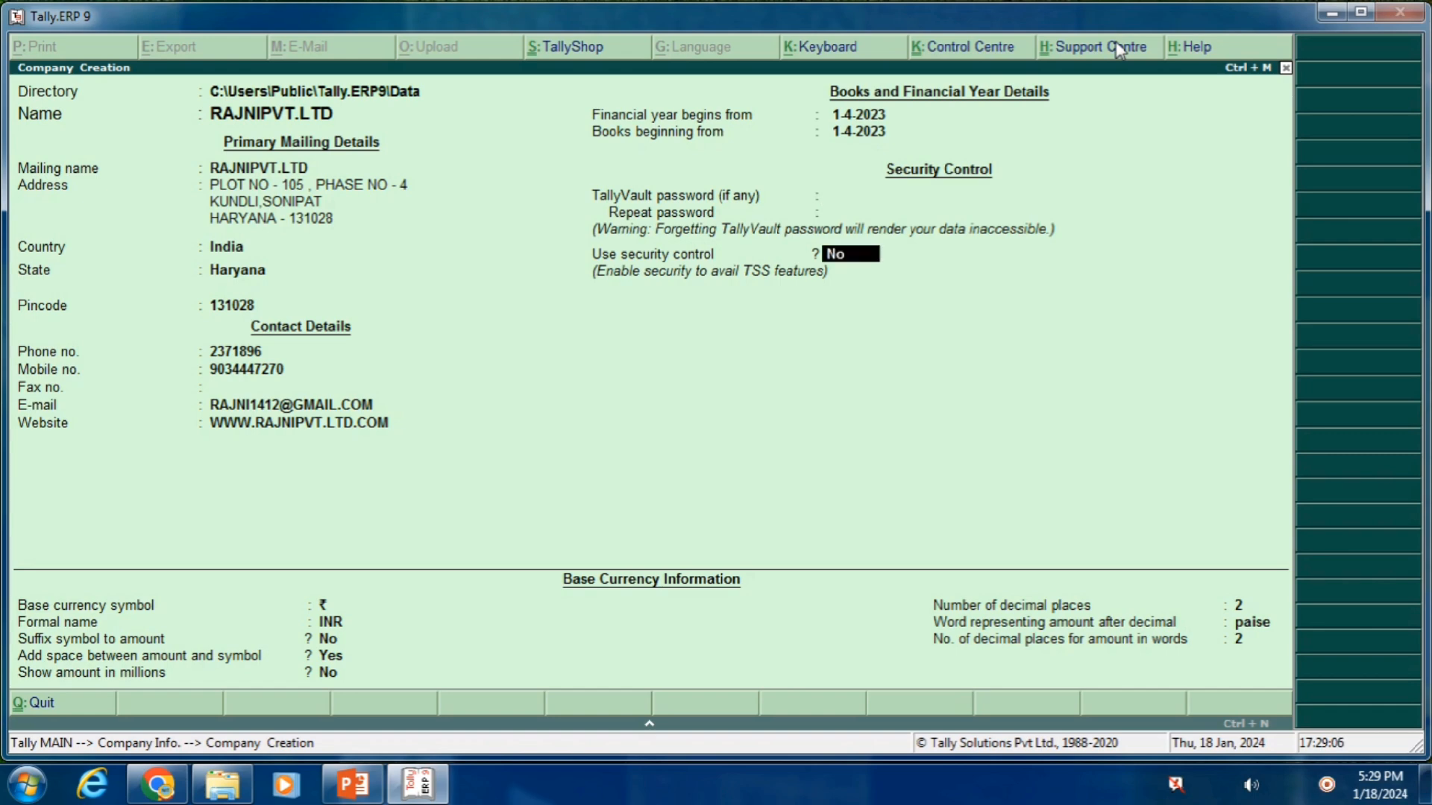
key(Return)
key(Return)
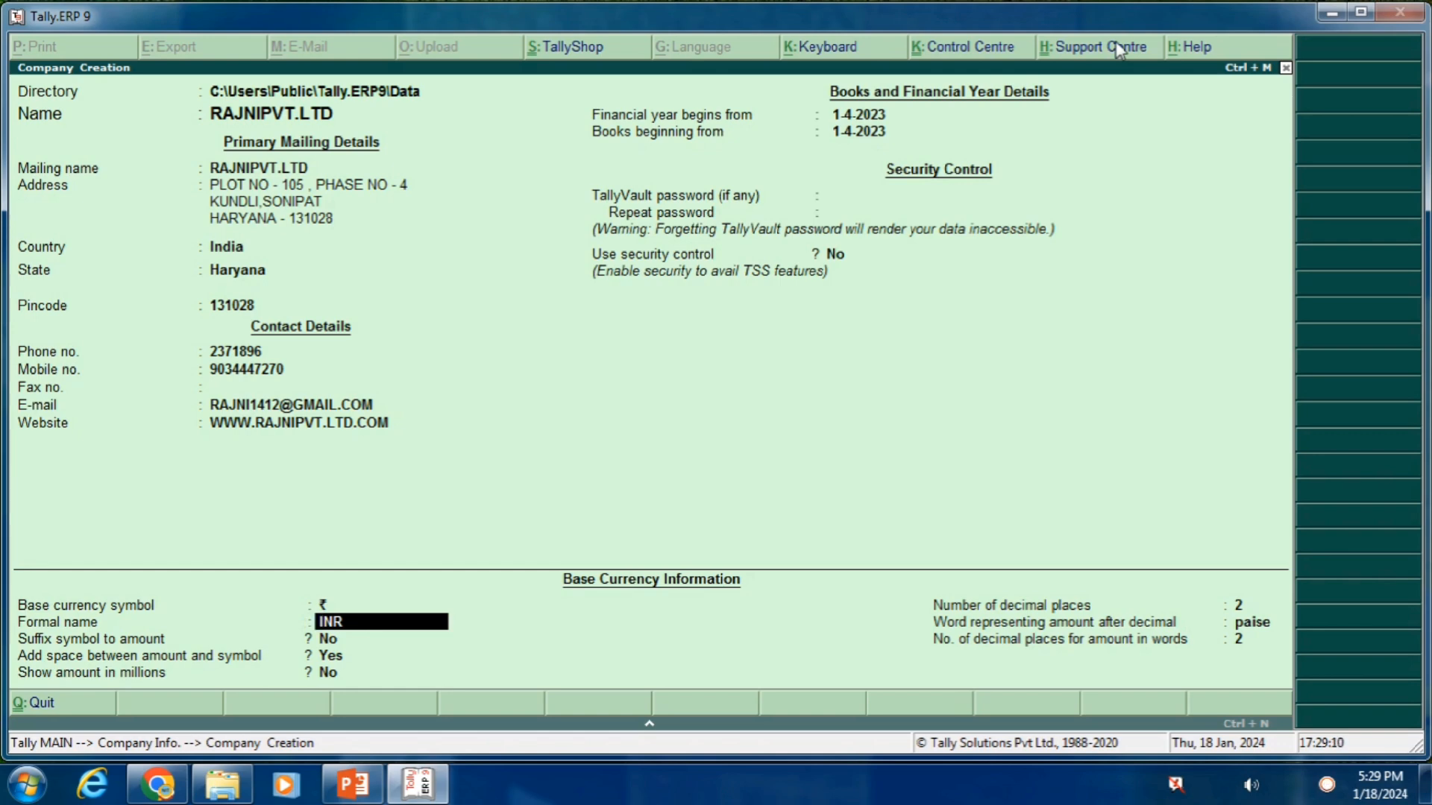
Keep the base currency as ₹ / INR with 2 decimal places and paise, then finish the form
key(BackSpace)
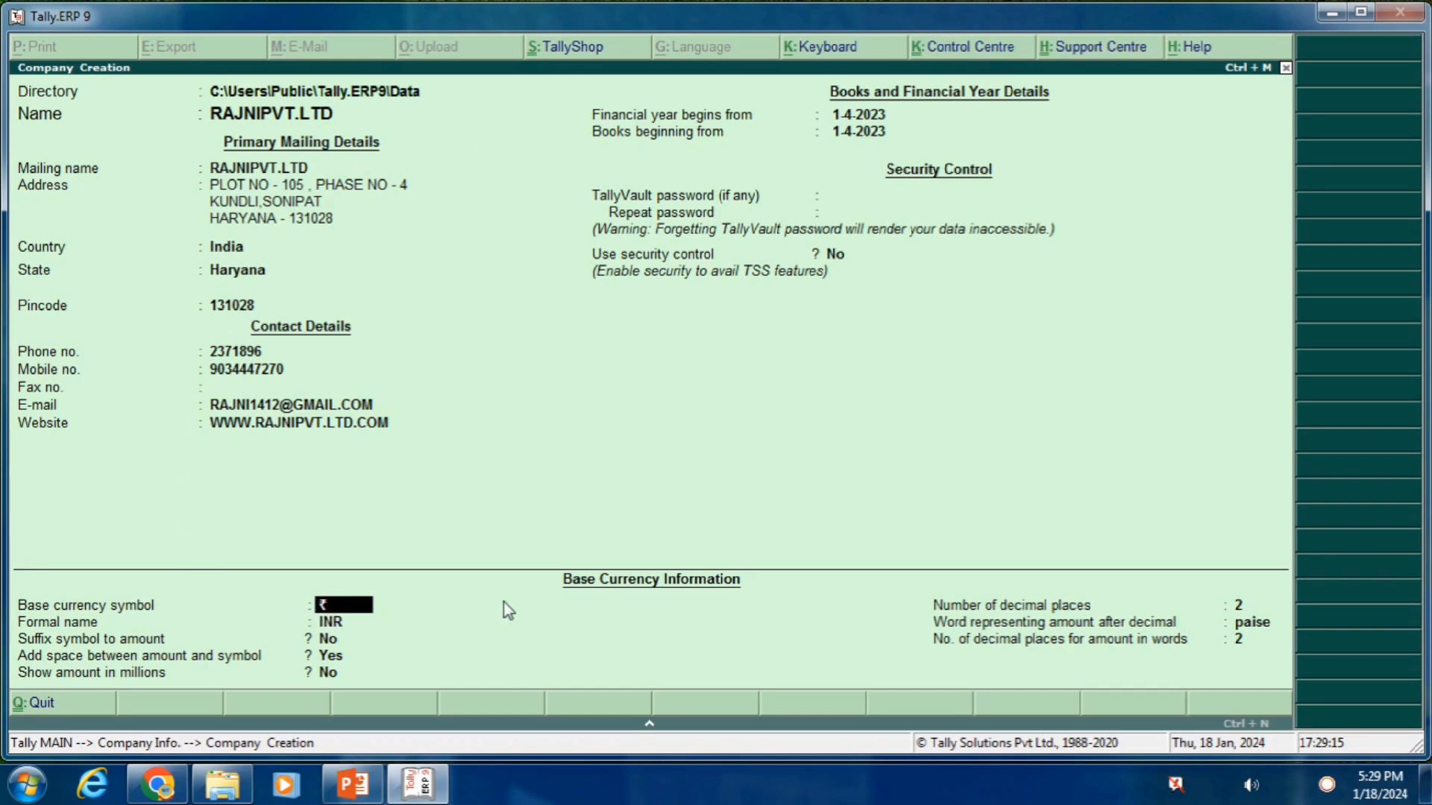
key(Return)
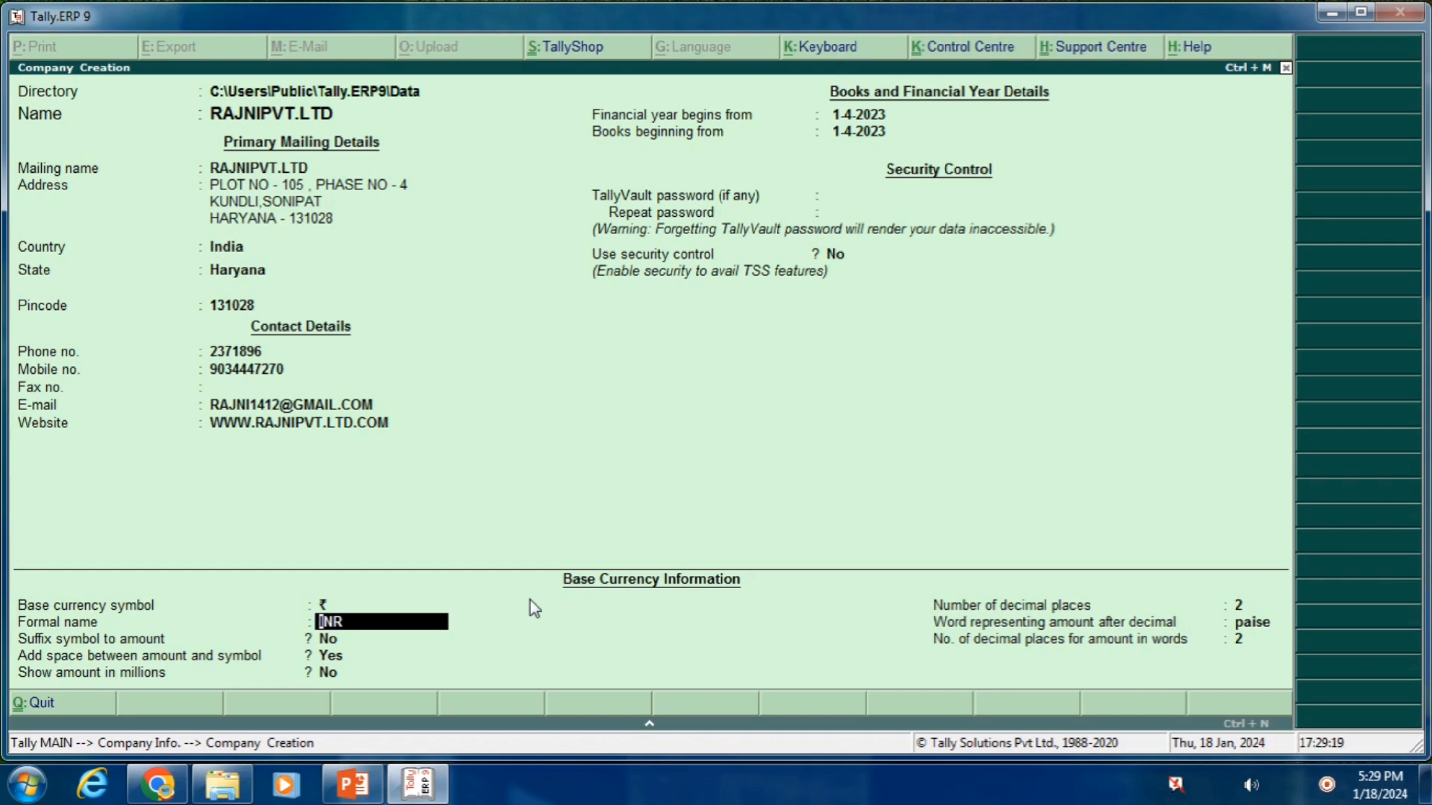
key(Return)
key(Return)
key(Return)
key(Return)
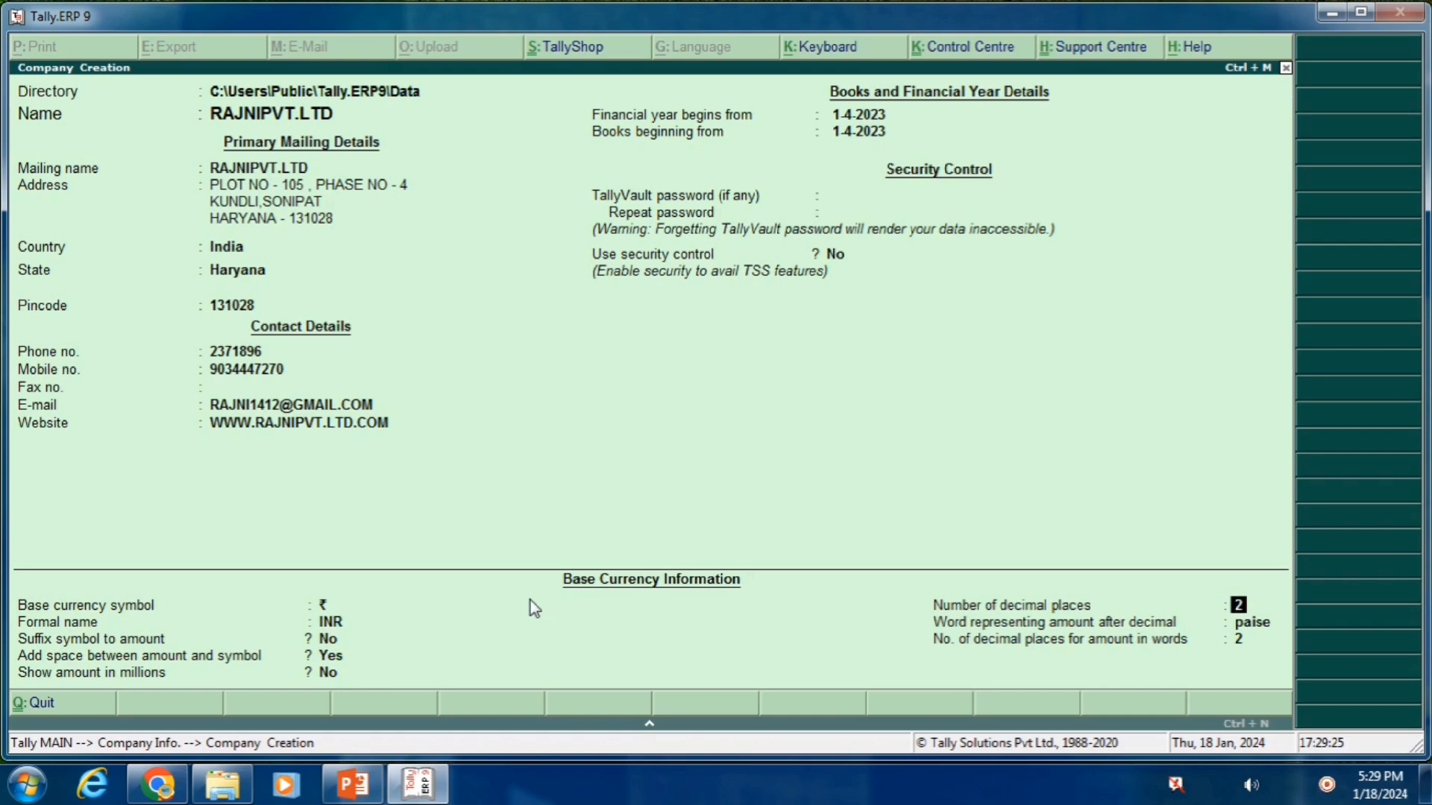
key(Return)
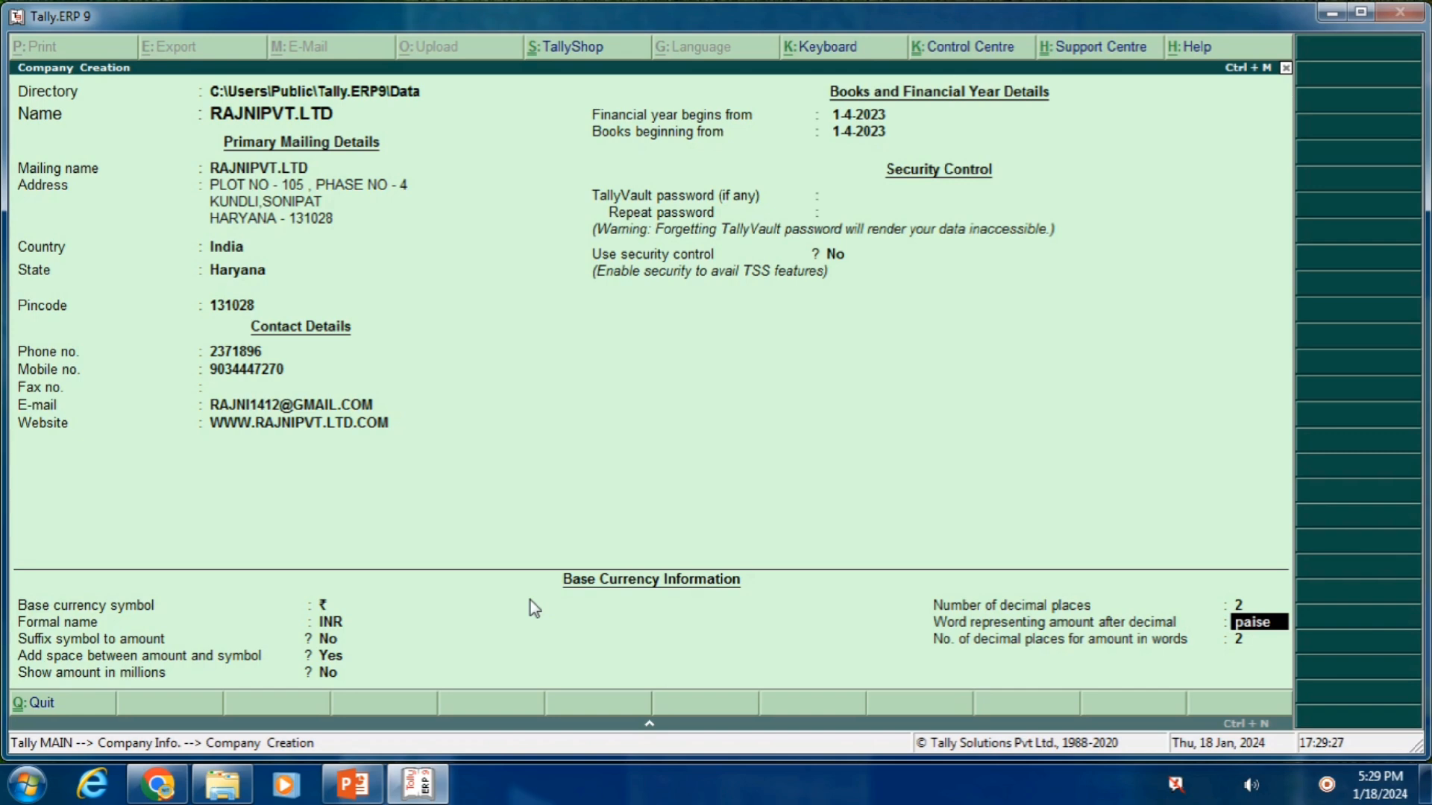
key(Return)
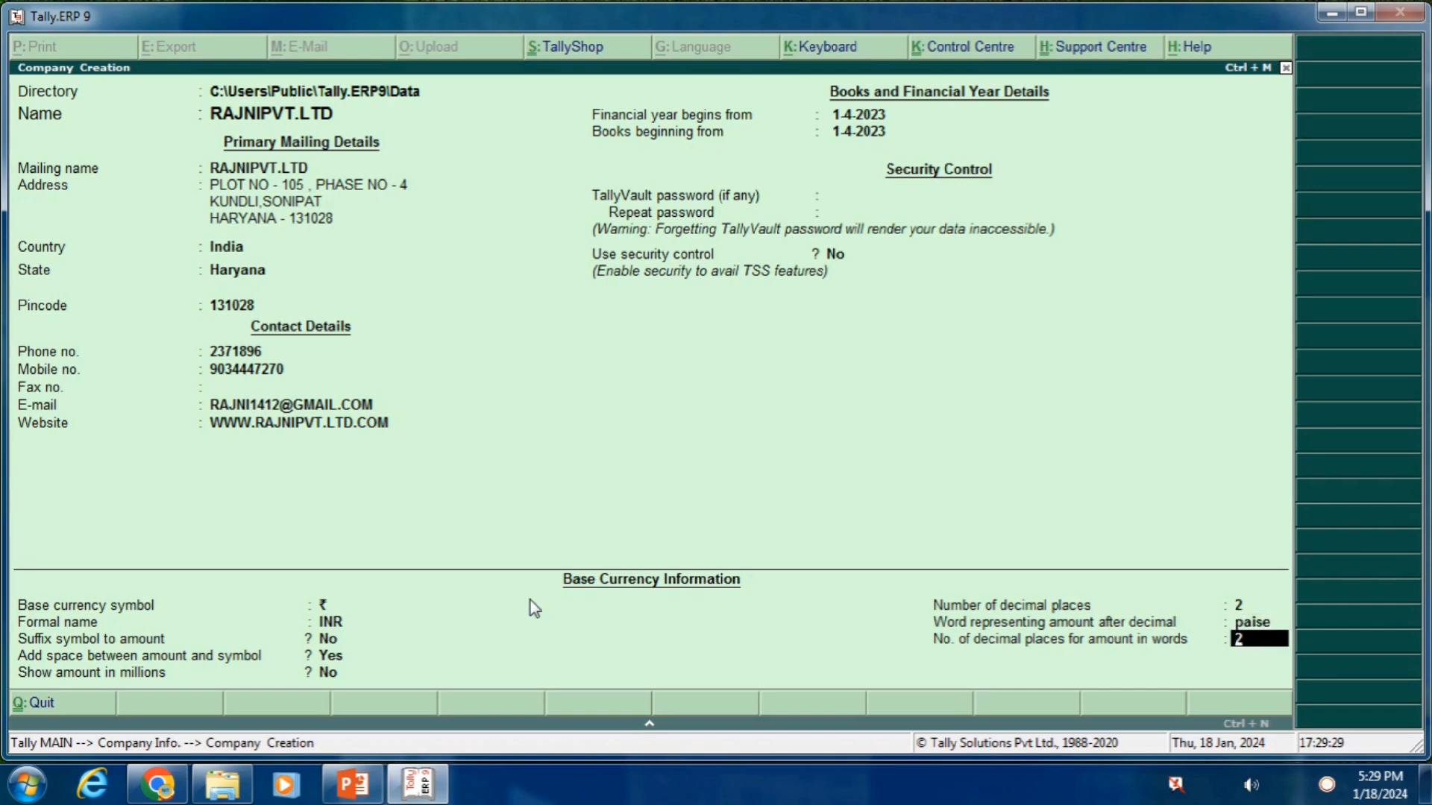
key(Return)
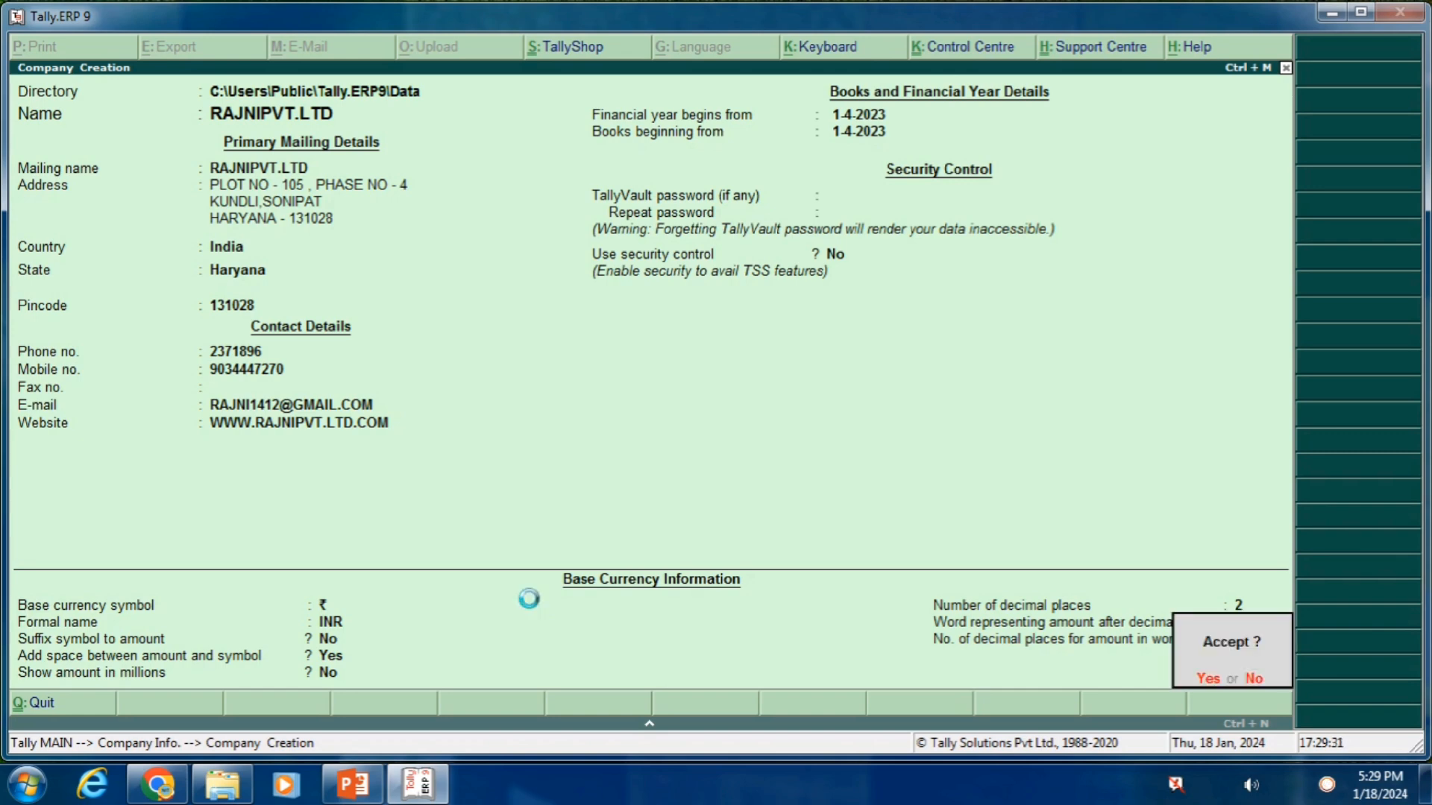
Accept the completed Company Creation form to create RAJNIPVT.LTD
key(Return)
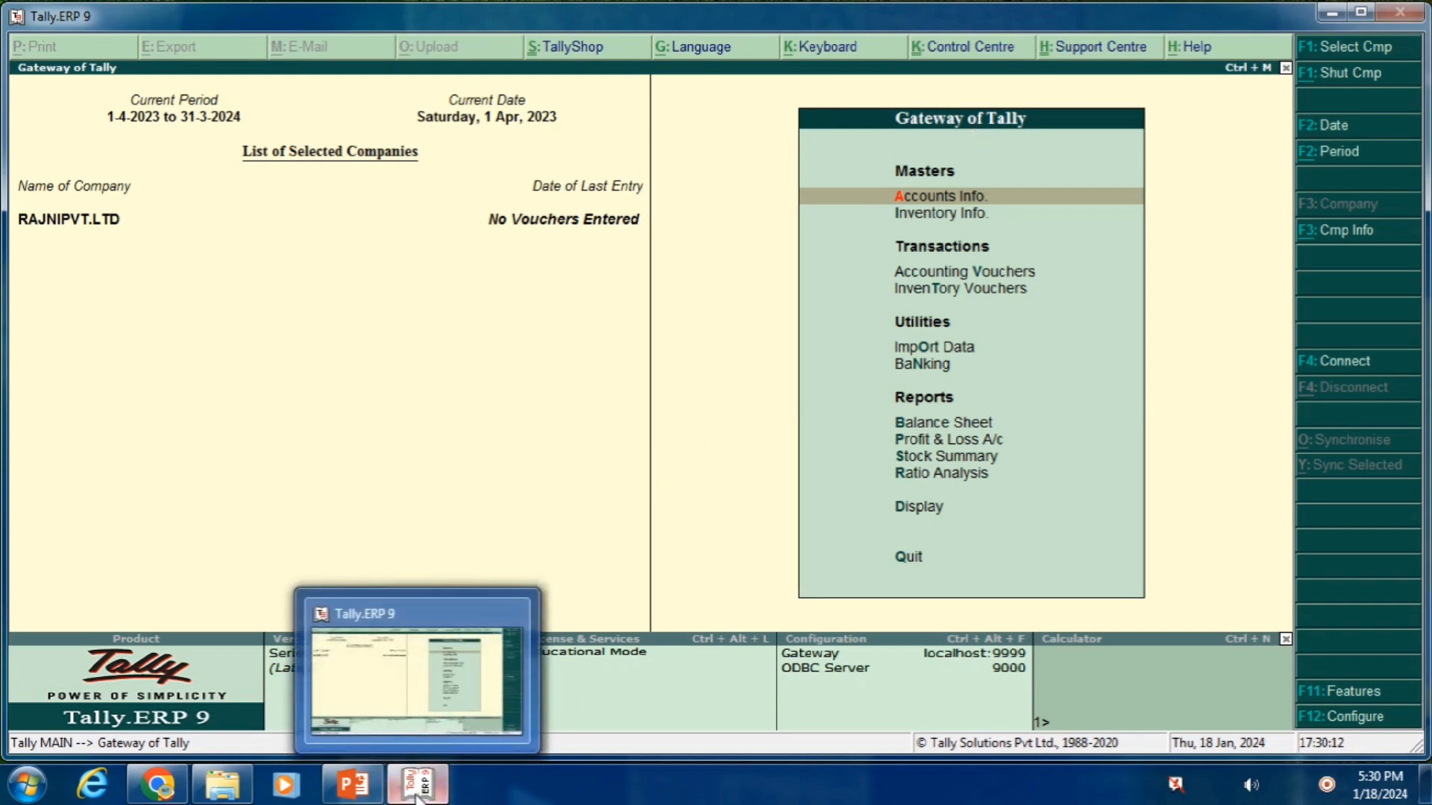
Show slide 34, Chapter-10 Gateway of Tally Introduction, in PowerPoint, then return to Tally
mouse_move(353, 784)
click(355, 737)
drag(149, 301, 142, 395)
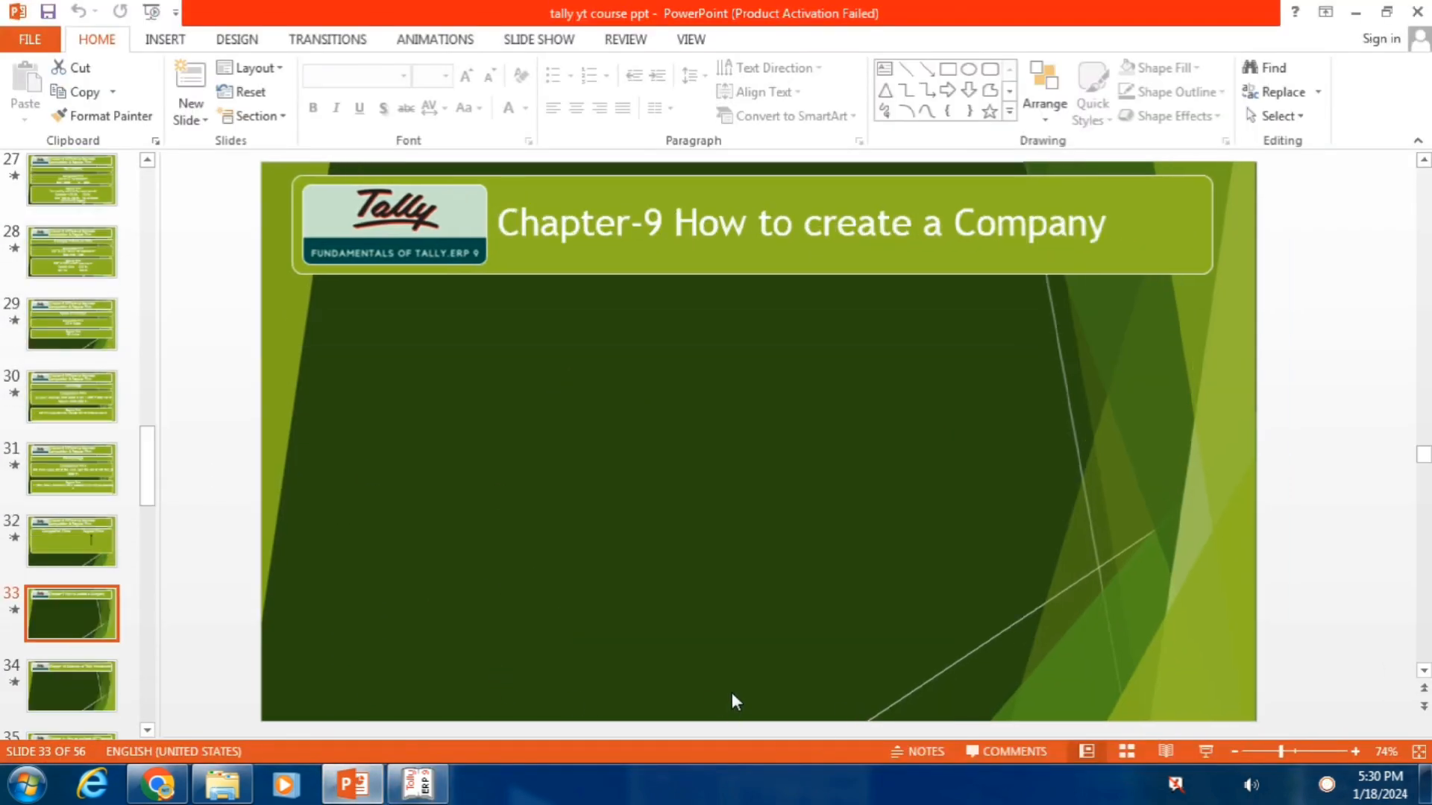
click(78, 692)
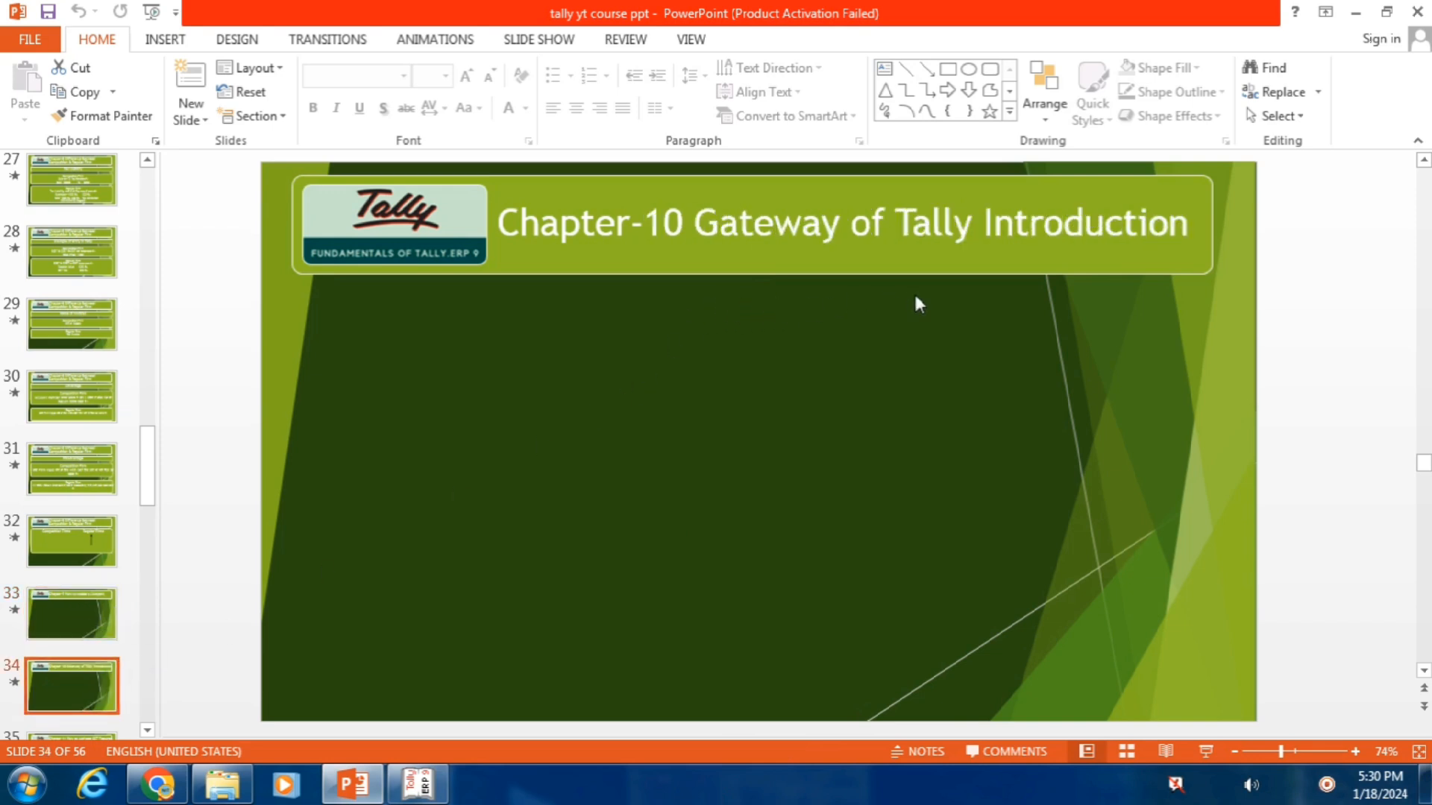
click(418, 783)
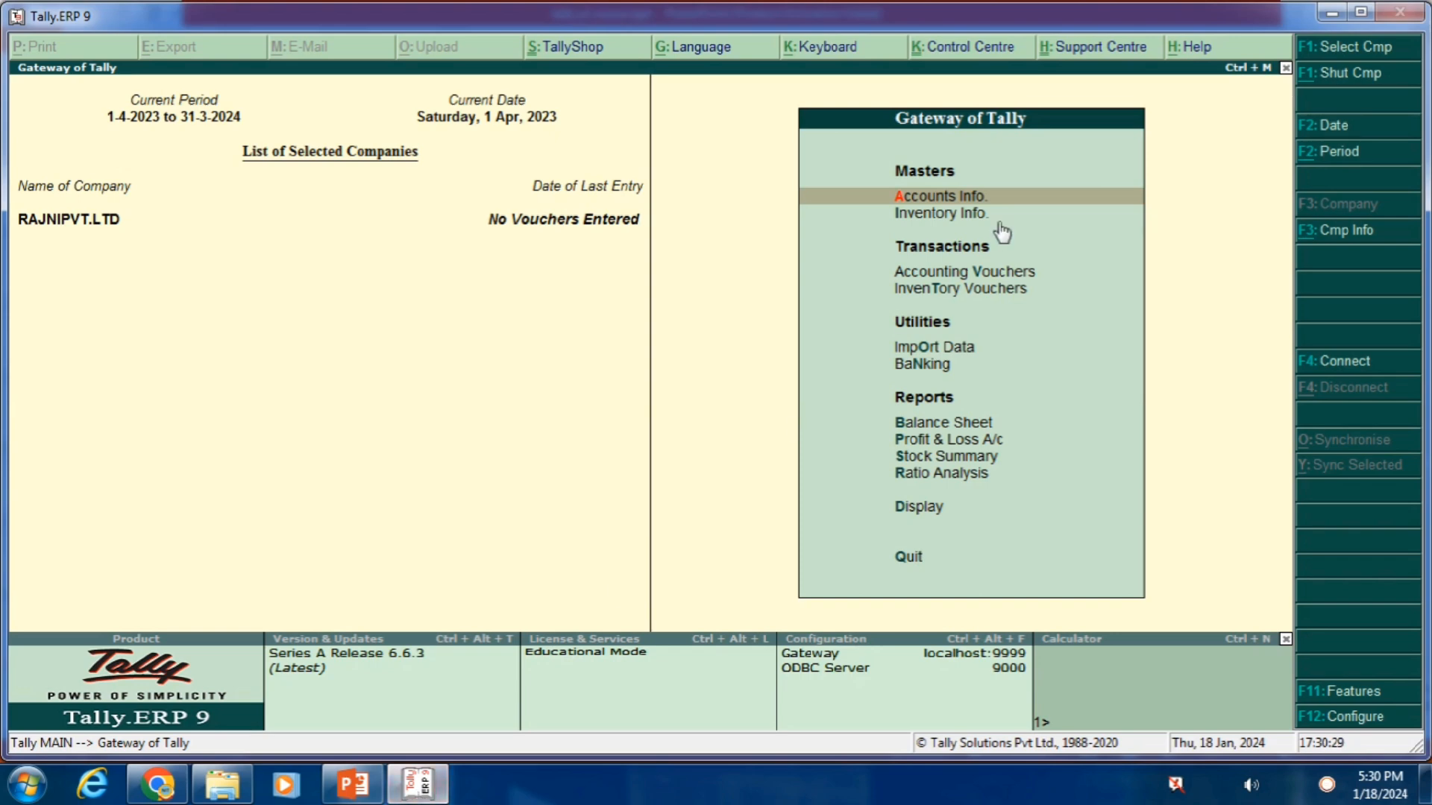